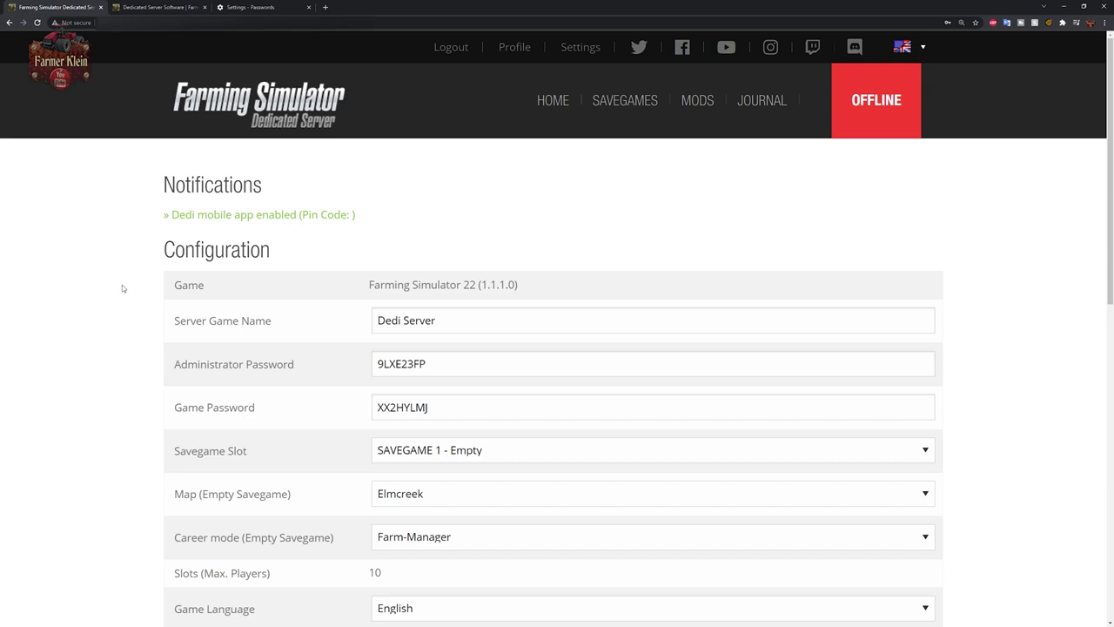
Step: Review the choices offered for savegame slot, map, career mode and game language, and check the maximum player slots
{"action": "middle_click", "coordinate": [121, 284]}
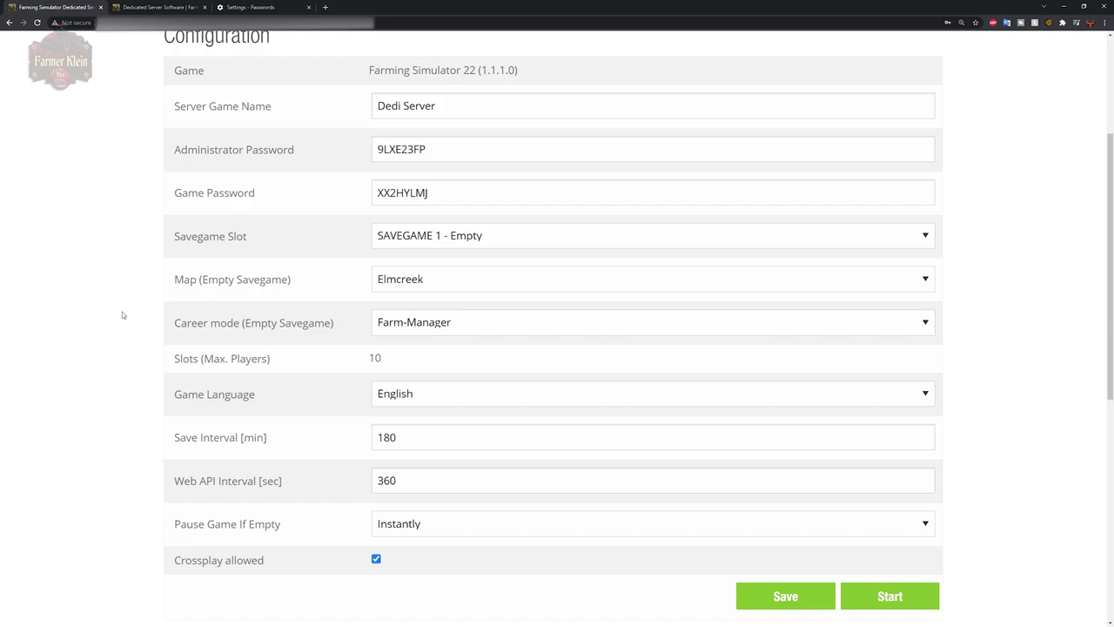
{"action": "left_click", "coordinate": [517, 236]}
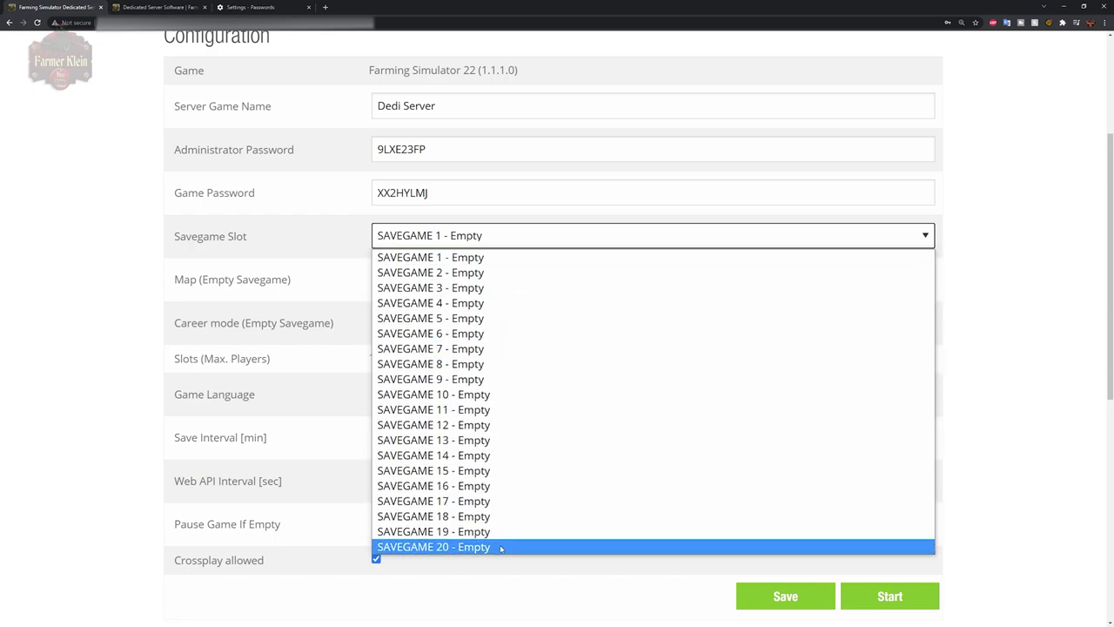
{"action": "left_click", "coordinate": [354, 242]}
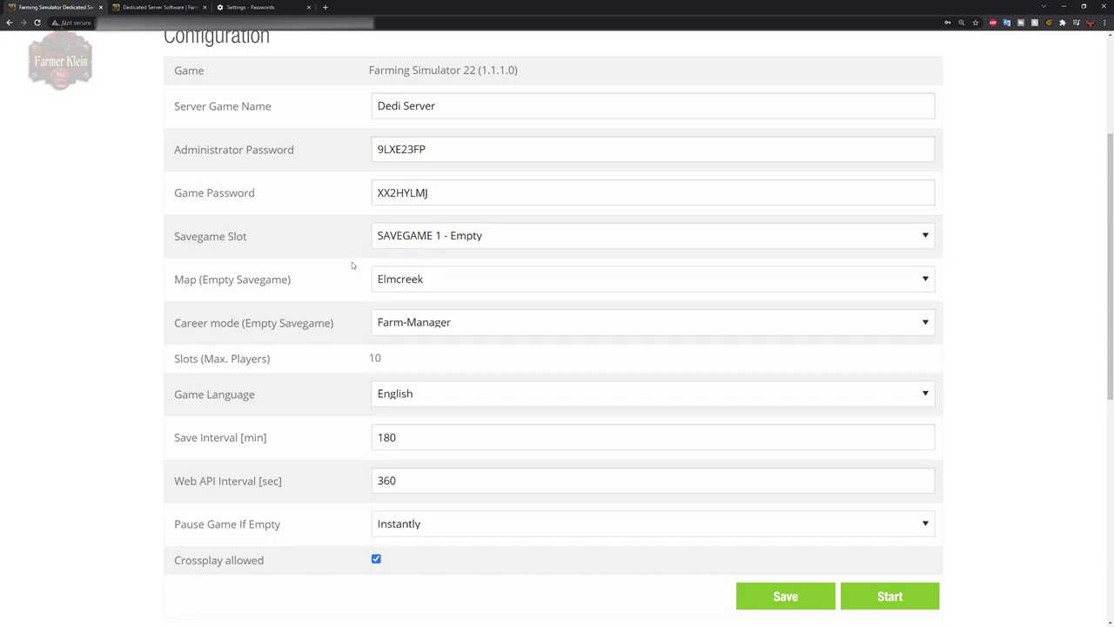
{"action": "left_click", "coordinate": [401, 283]}
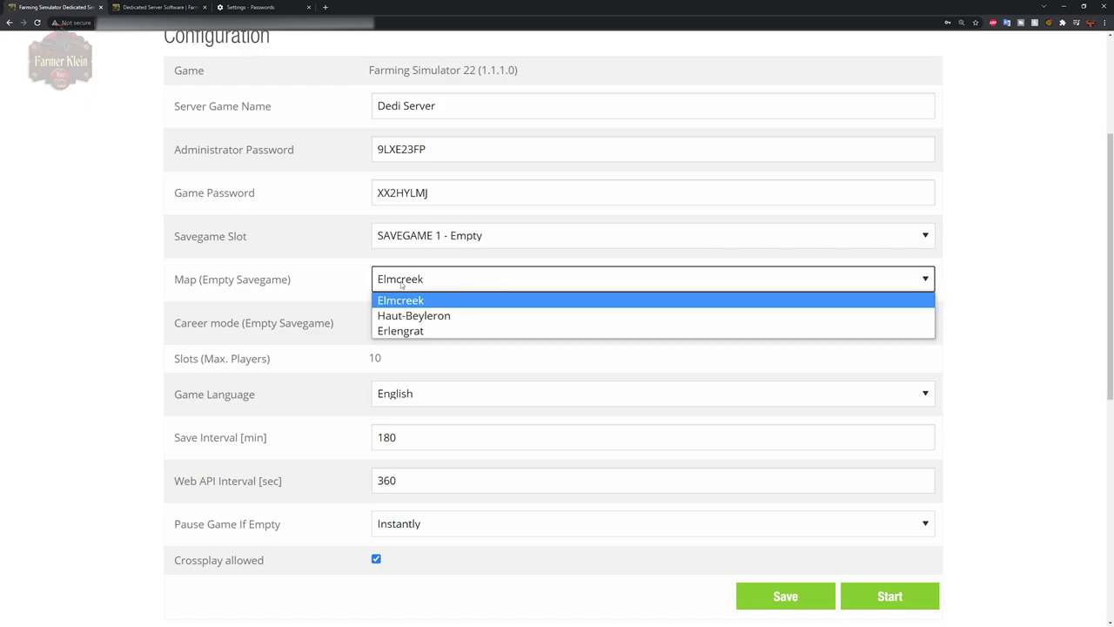
{"action": "left_click", "coordinate": [347, 280]}
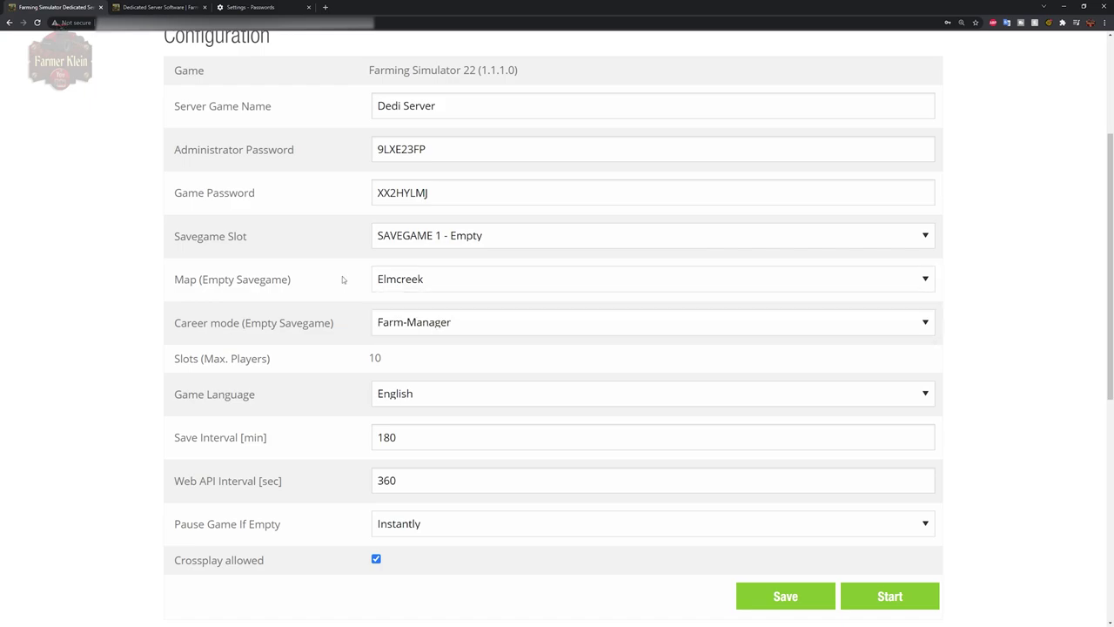
{"action": "left_click", "coordinate": [405, 333]}
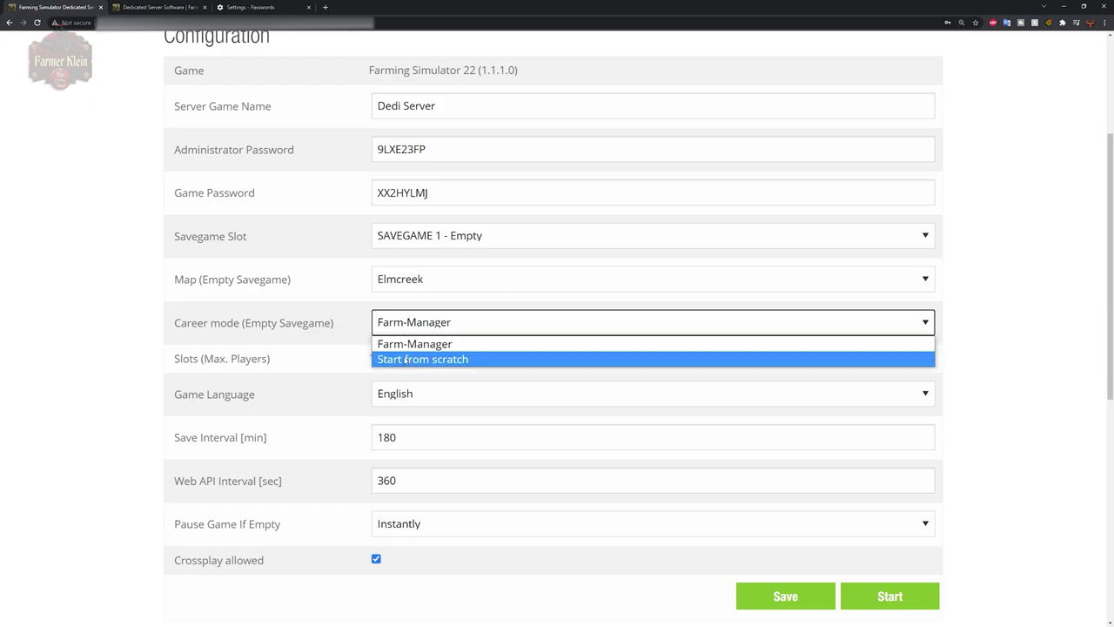
{"action": "left_click", "coordinate": [348, 336]}
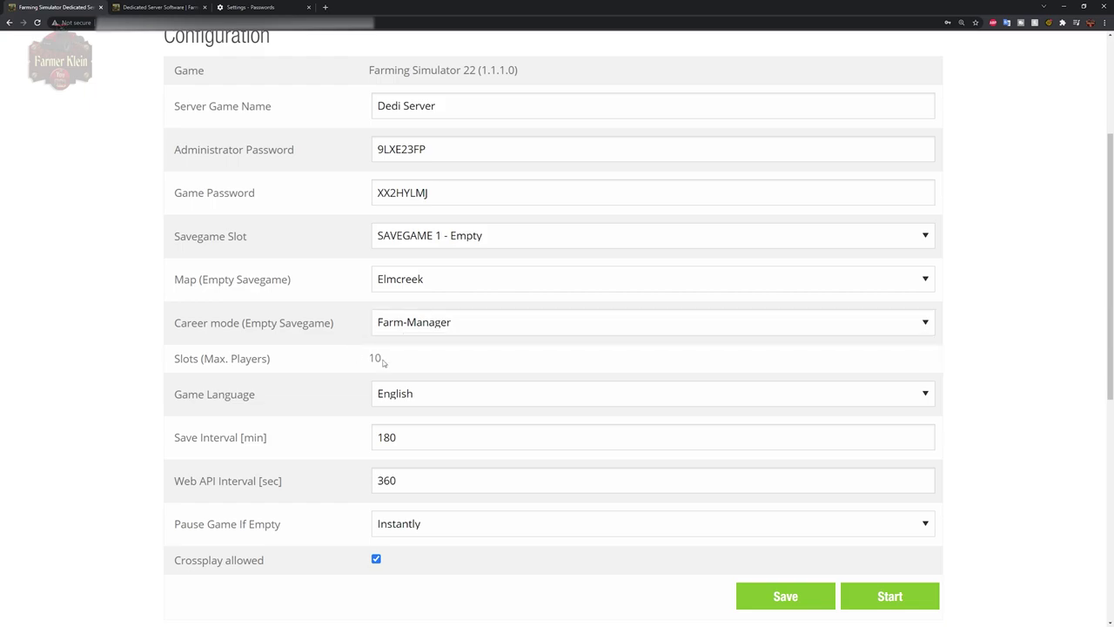
{"action": "left_click_drag", "start_coordinate": [381, 358], "coordinate": [369, 358]}
{"action": "left_click", "coordinate": [371, 358]}
{"action": "left_click", "coordinate": [389, 398]}
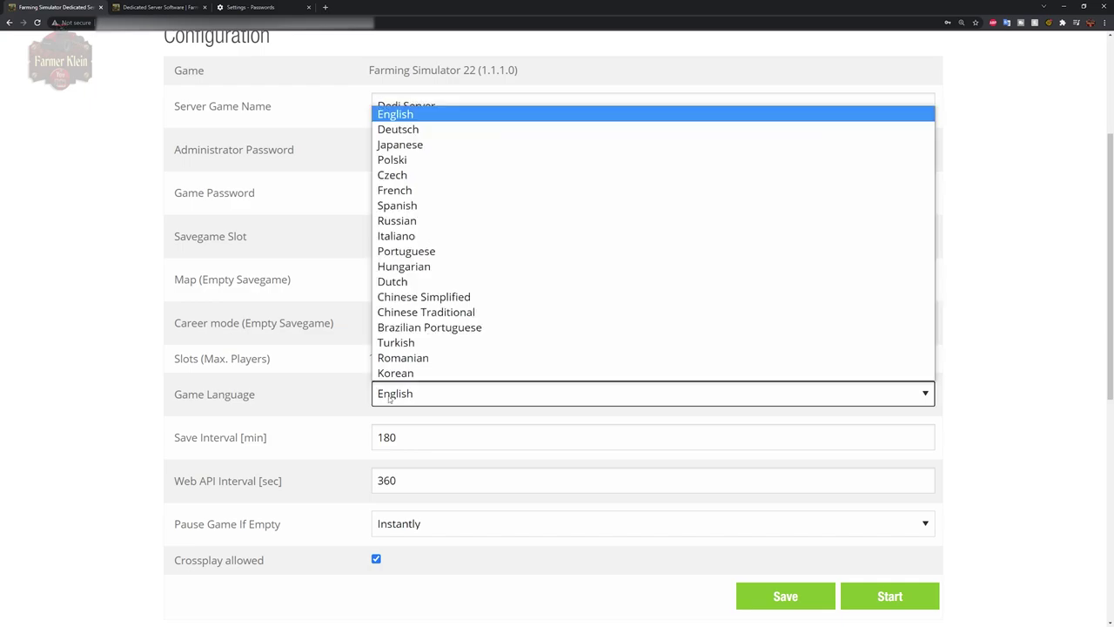
{"action": "left_click", "coordinate": [389, 399]}
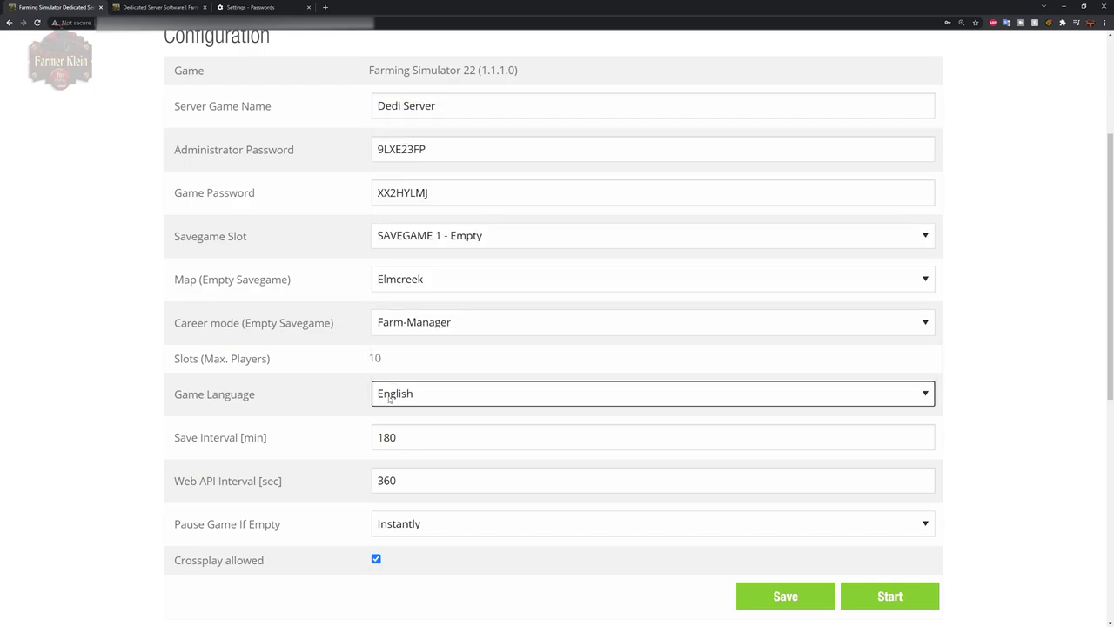
{"action": "left_click", "coordinate": [331, 442]}
Step: Set the server's save interval to 60 minutes
{"action": "scroll", "coordinate": [332, 427], "scroll_direction": "down", "scroll_amount": 1}
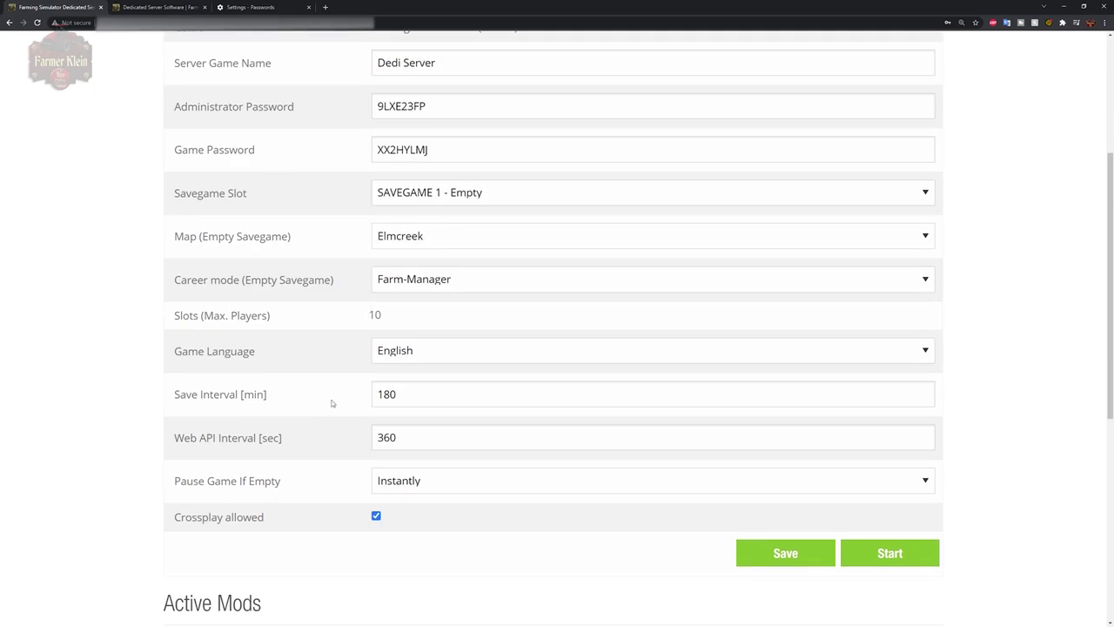
{"action": "scroll", "coordinate": [332, 401], "scroll_direction": "down", "scroll_amount": 1}
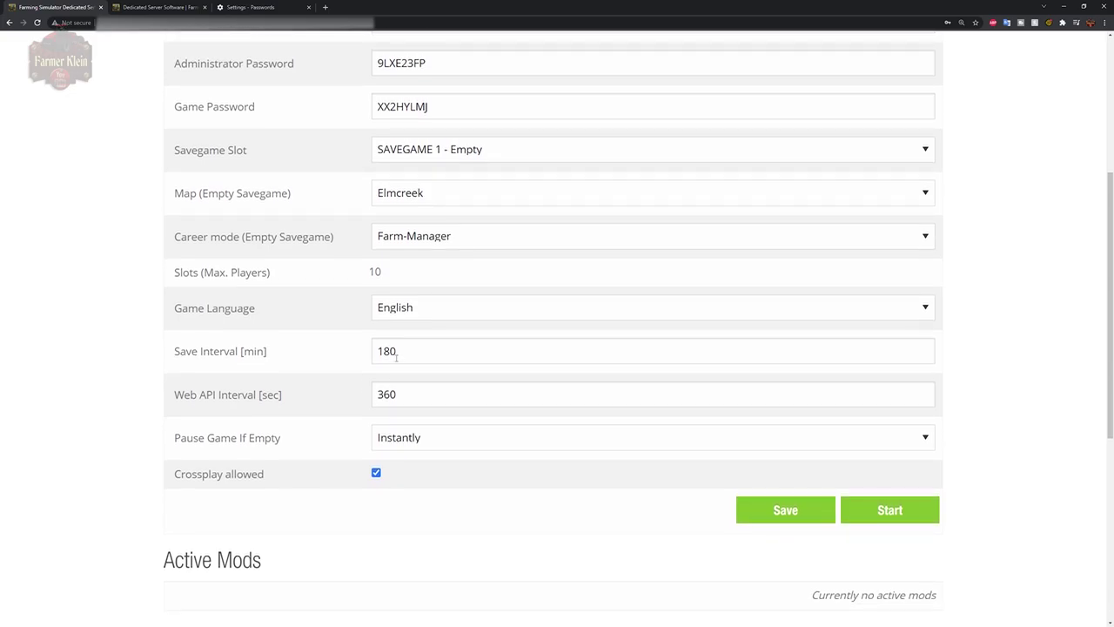
{"action": "left_click_drag", "start_coordinate": [404, 352], "coordinate": [363, 354]}
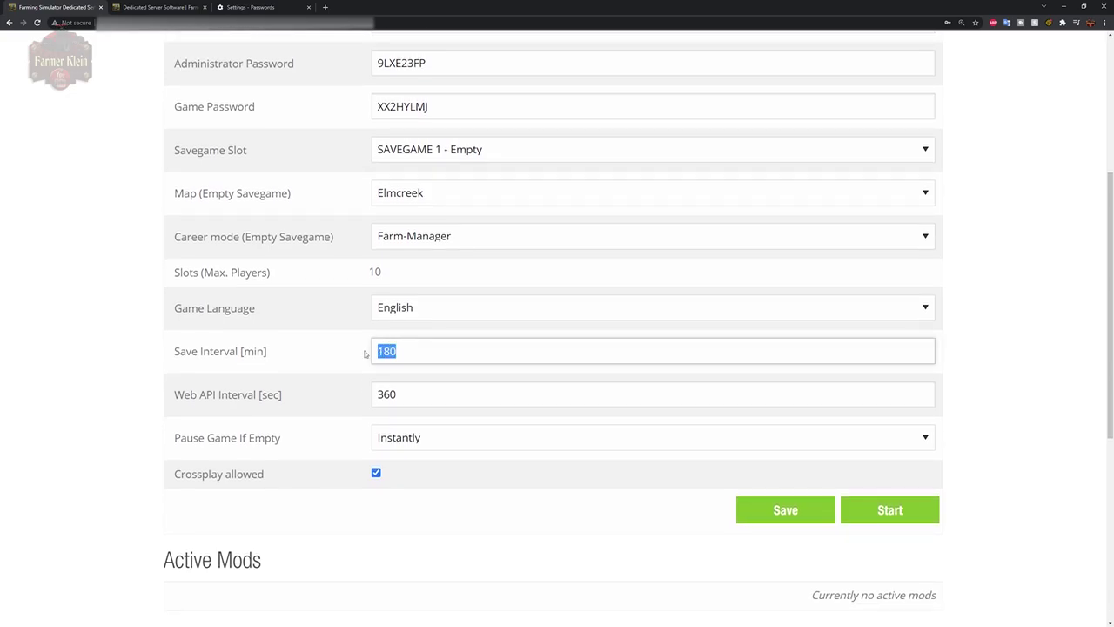
{"action": "type", "text": "60"}
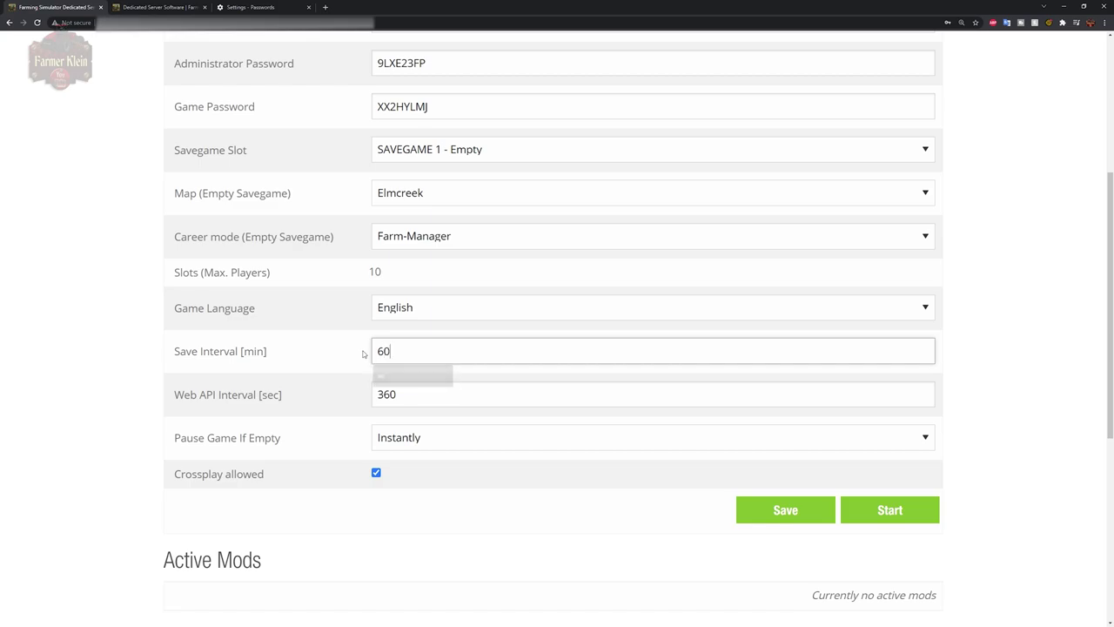
{"action": "left_click", "coordinate": [366, 381]}
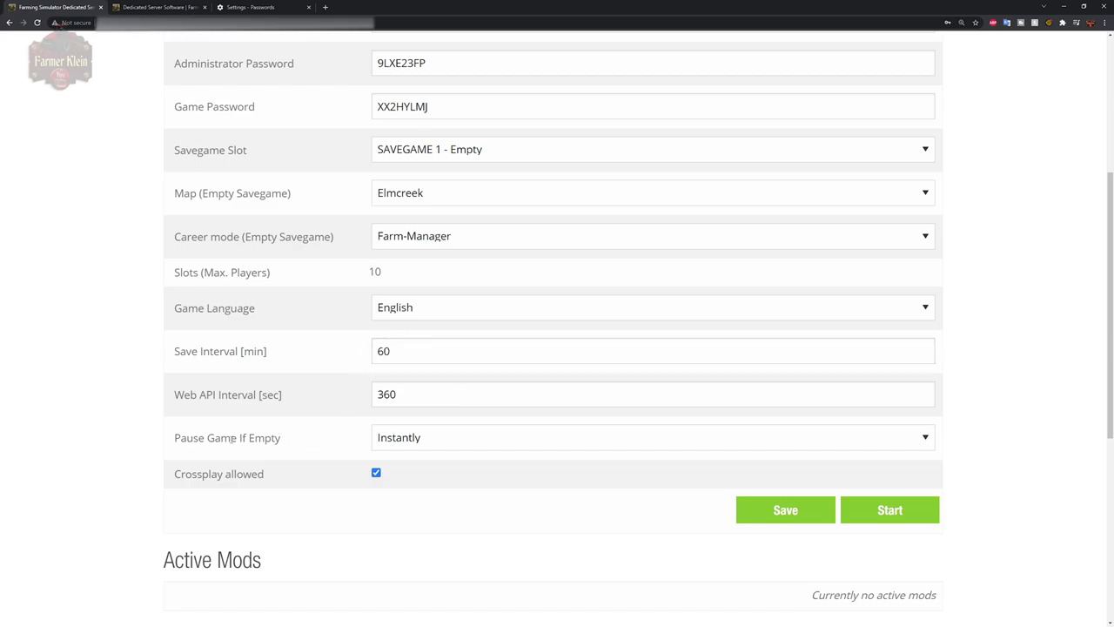
Step: Review the Pause Game If Empty options, switch the setting to No and then restore it to Instantly
{"action": "left_click", "coordinate": [434, 448]}
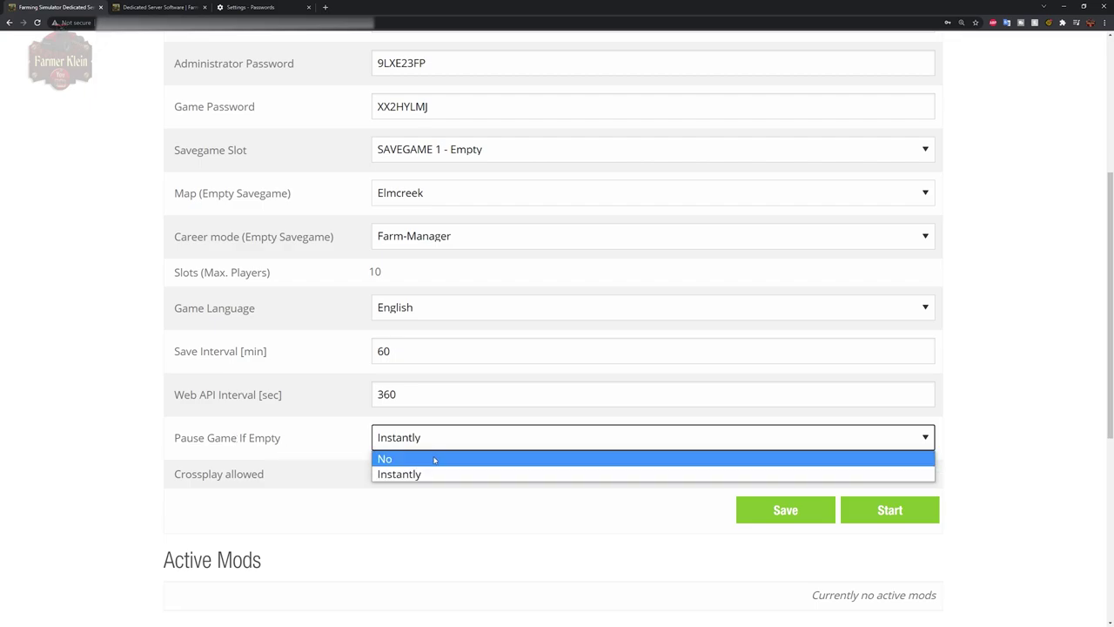
{"action": "left_click", "coordinate": [324, 446]}
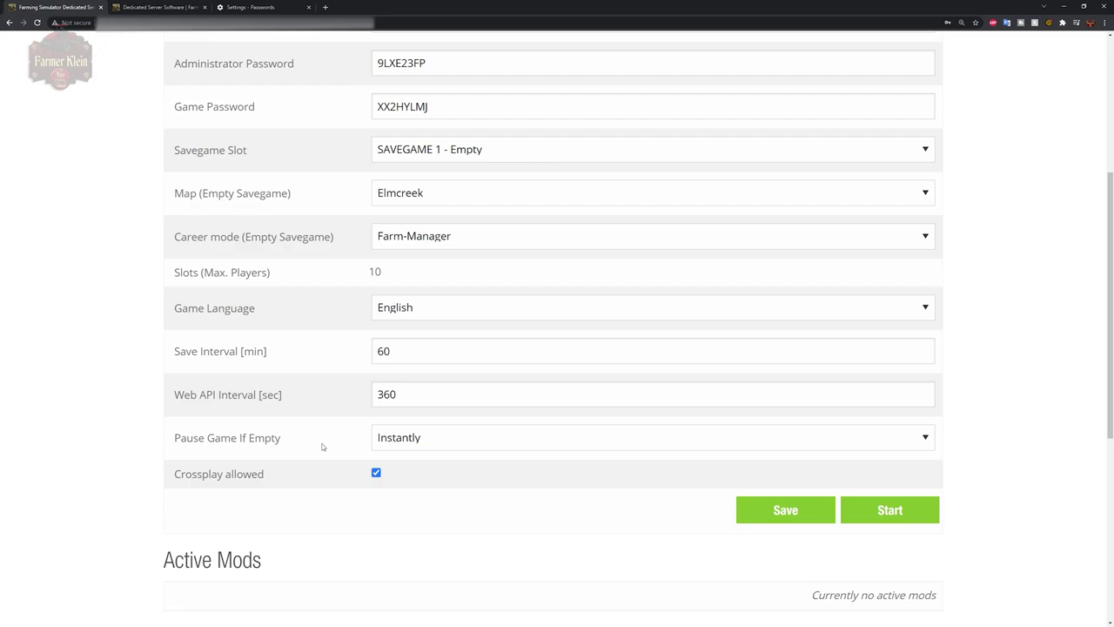
{"action": "left_click", "coordinate": [427, 443]}
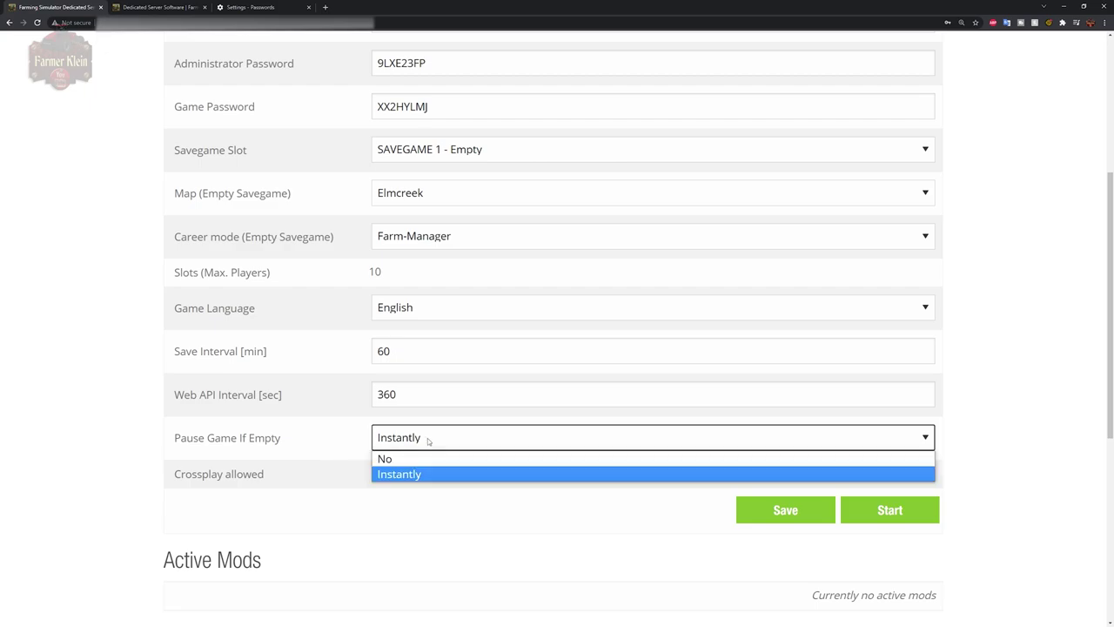
{"action": "left_click", "coordinate": [429, 459]}
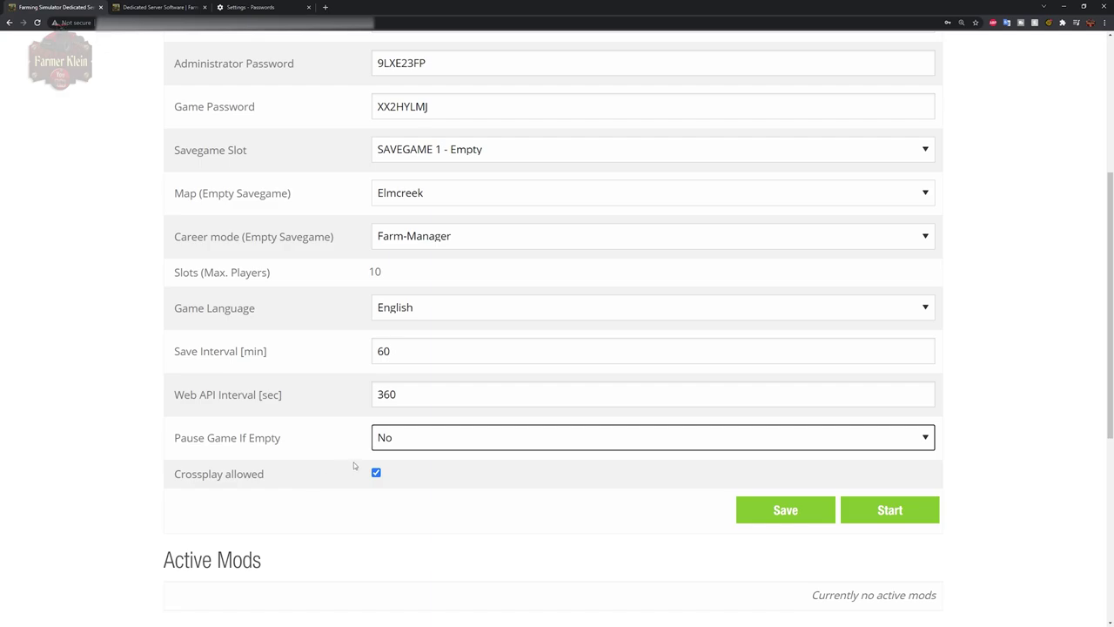
{"action": "left_click", "coordinate": [380, 445]}
{"action": "left_click", "coordinate": [385, 477]}
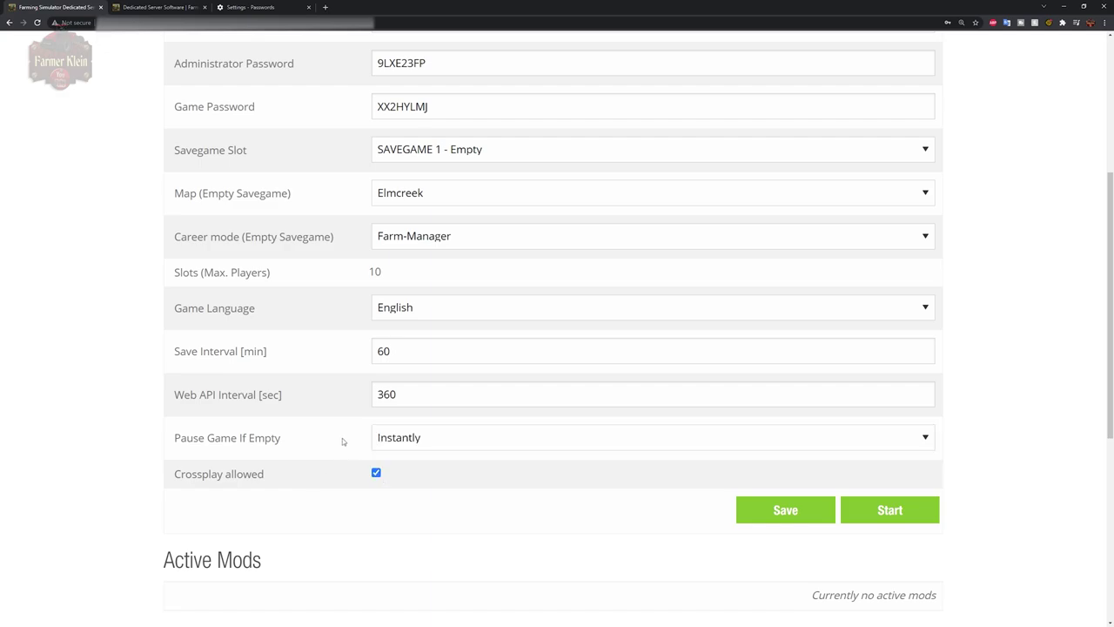
Step: Toggle the crossplay permission off and on, leaving crossplay allowed
{"action": "left_click", "coordinate": [375, 473]}
{"action": "left_click", "coordinate": [376, 474]}
{"action": "left_click", "coordinate": [377, 475]}
{"action": "left_click", "coordinate": [378, 475]}
Step: Examine the server game name, administrator password and game password fields in the configuration
{"action": "scroll", "coordinate": [366, 519], "scroll_direction": "up", "scroll_amount": 3}
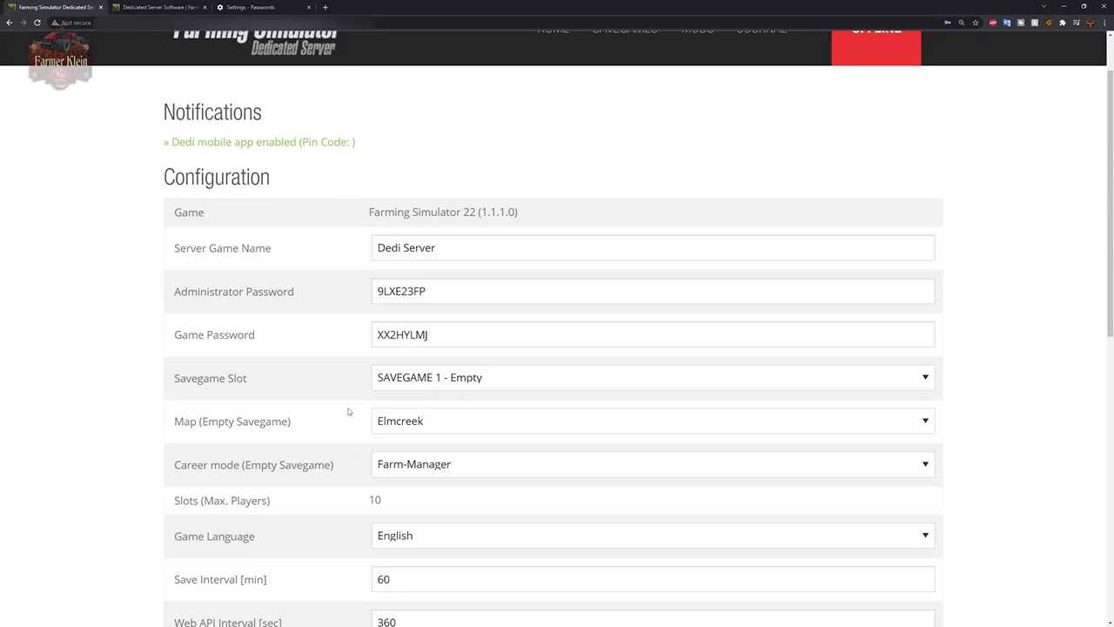
{"action": "scroll", "coordinate": [348, 414], "scroll_direction": "down", "scroll_amount": 1}
{"action": "left_click_drag", "start_coordinate": [440, 203], "coordinate": [377, 204]}
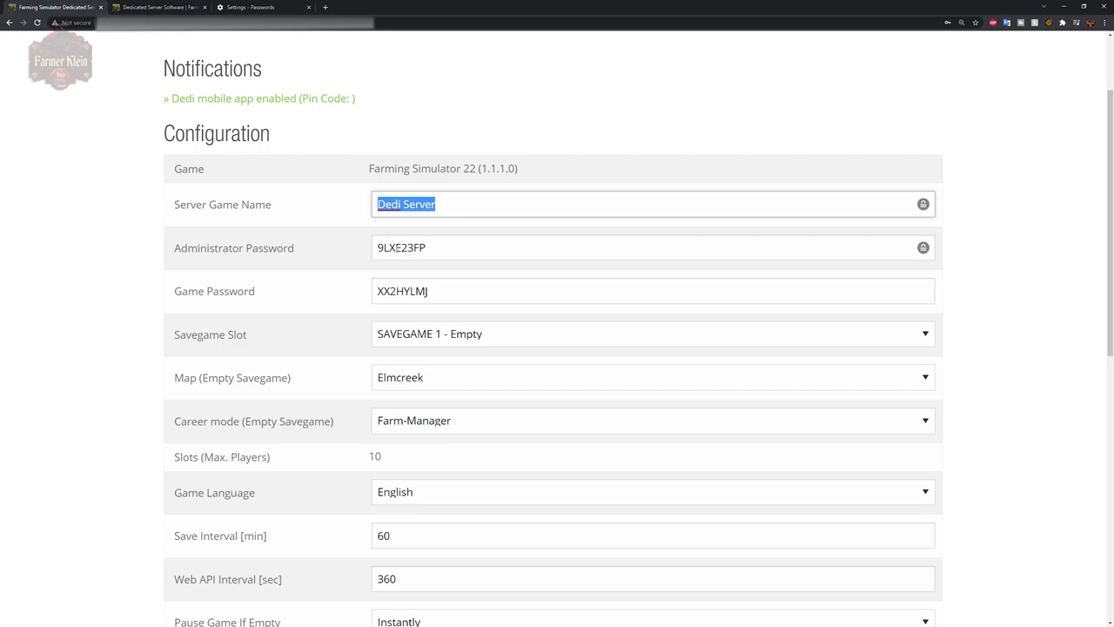
{"action": "left_click", "coordinate": [396, 247]}
{"action": "double_click", "coordinate": [396, 247]}
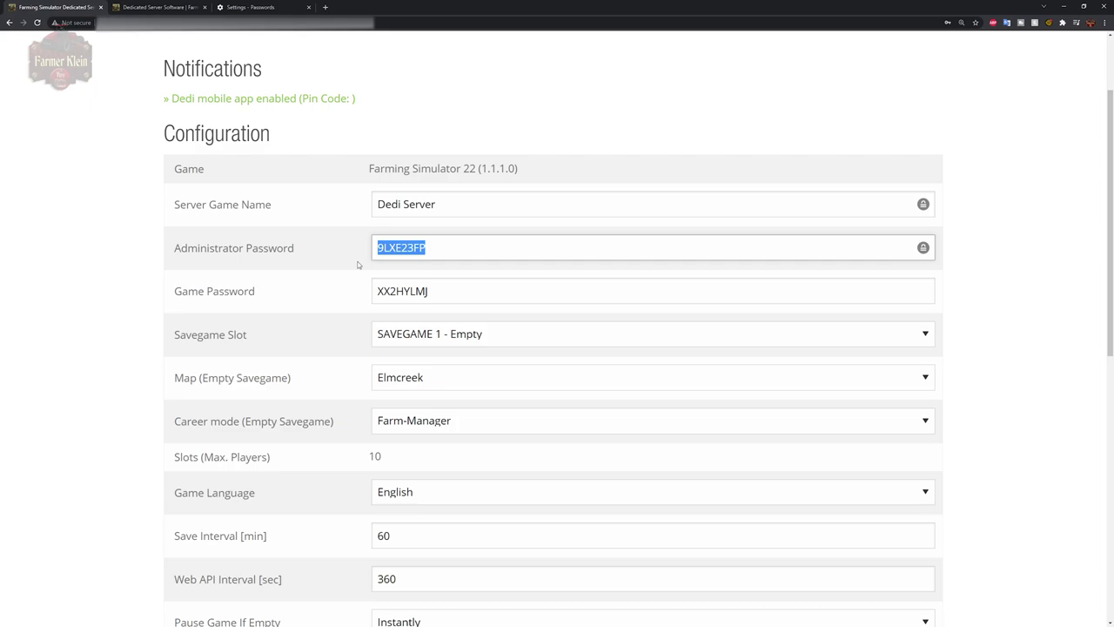
{"action": "left_click", "coordinate": [378, 287]}
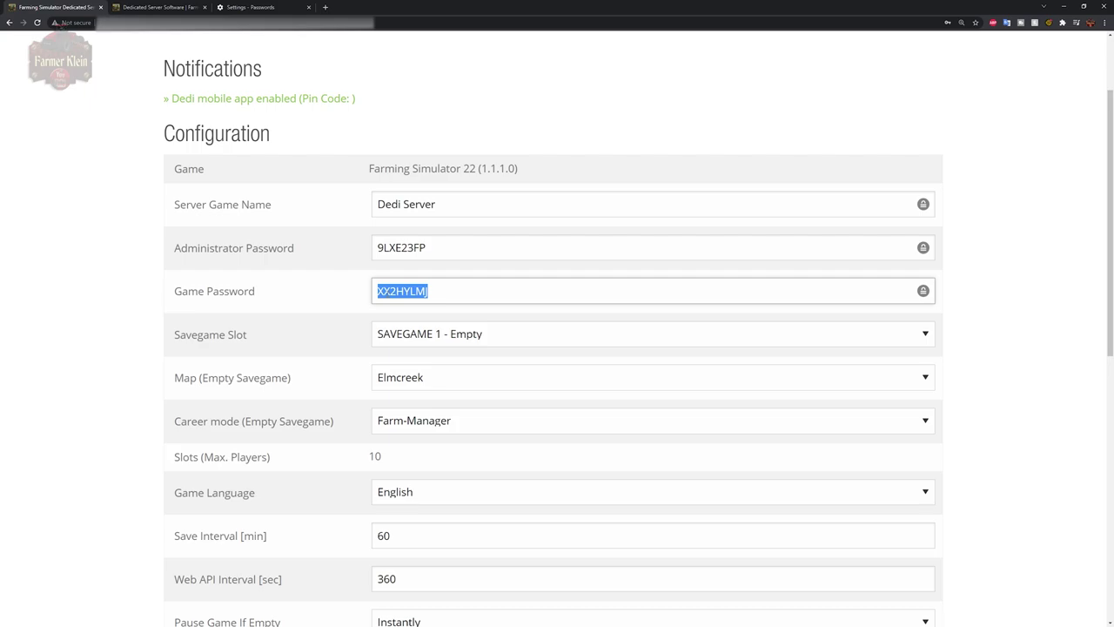
Step: Select SAVEGAME 1 - Empty as the savegame slot and check the career mode options, keeping Farm-Manager
{"action": "left_click", "coordinate": [469, 336]}
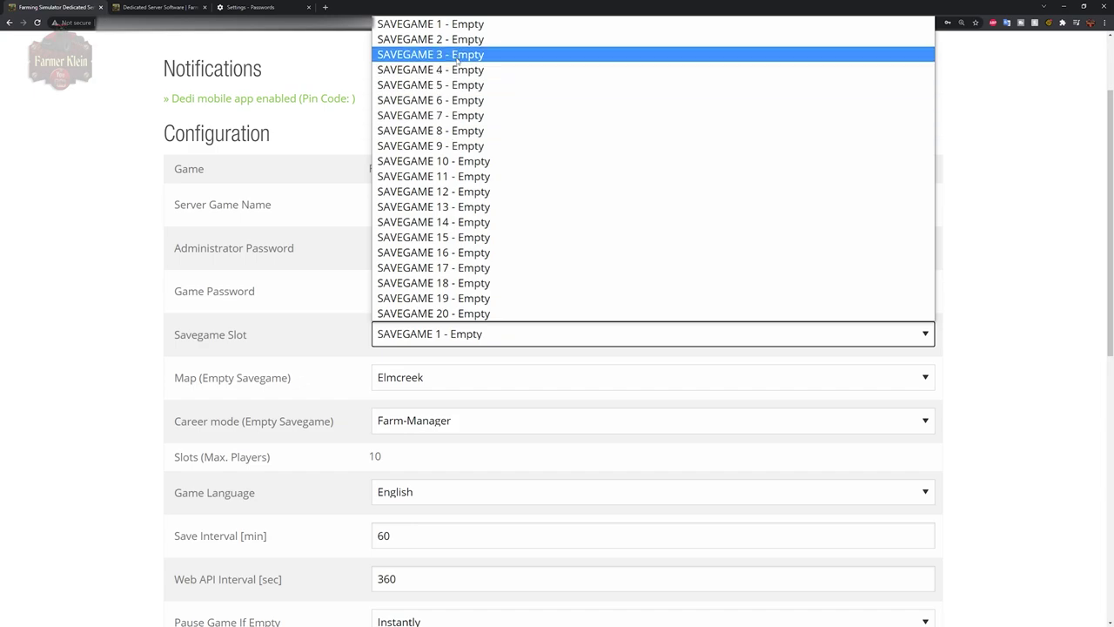
{"action": "left_click", "coordinate": [457, 25]}
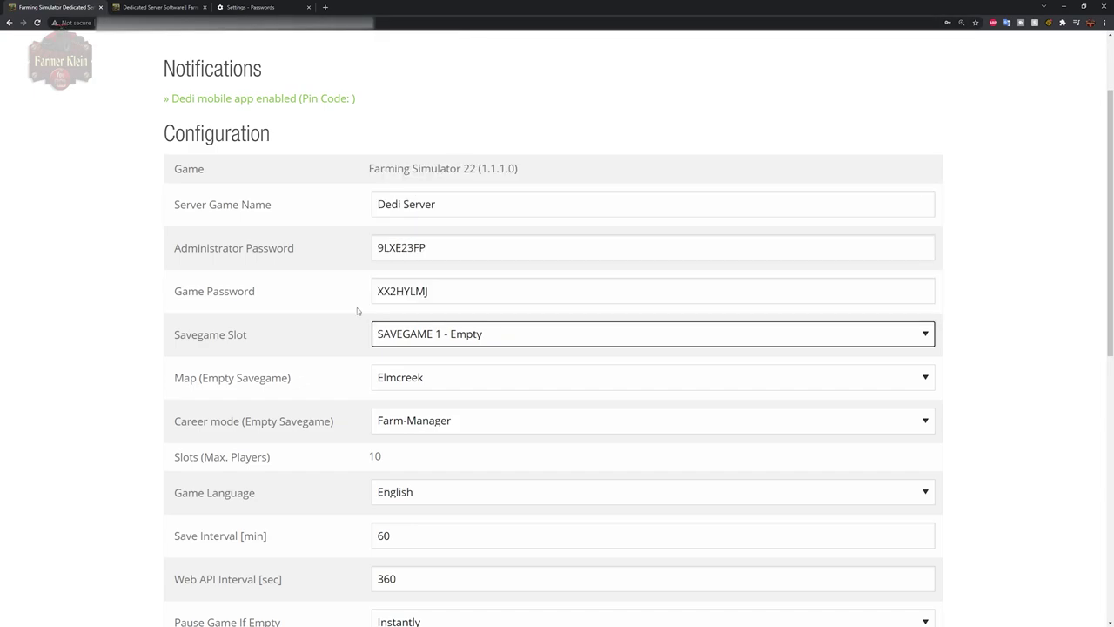
{"action": "scroll", "coordinate": [356, 307], "scroll_direction": "down", "scroll_amount": 1}
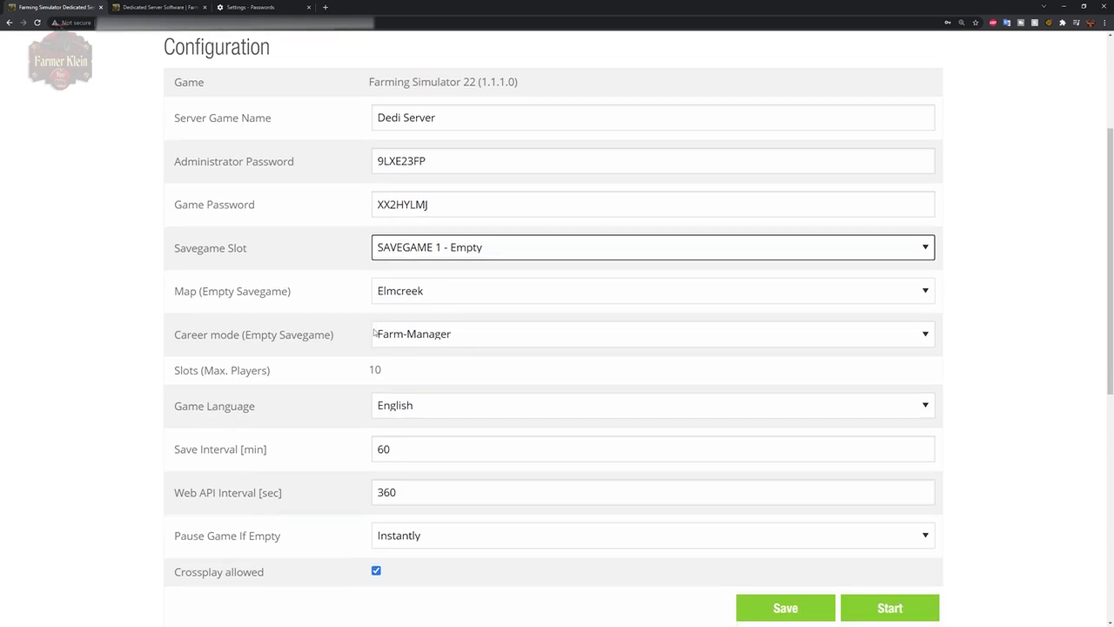
{"action": "left_click", "coordinate": [376, 336]}
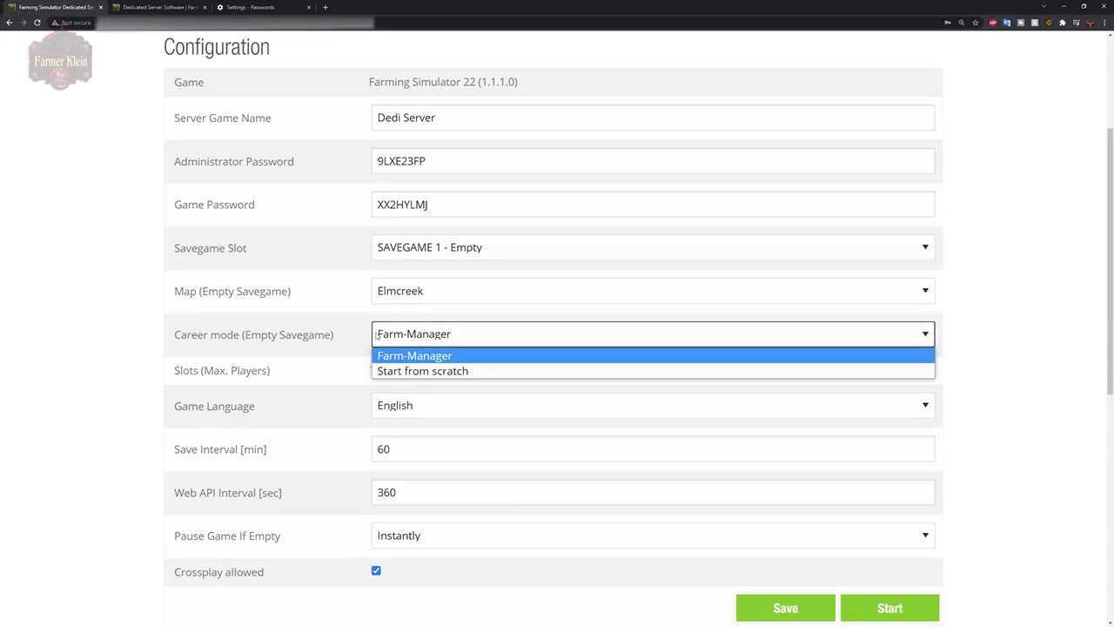
{"action": "left_click", "coordinate": [353, 340]}
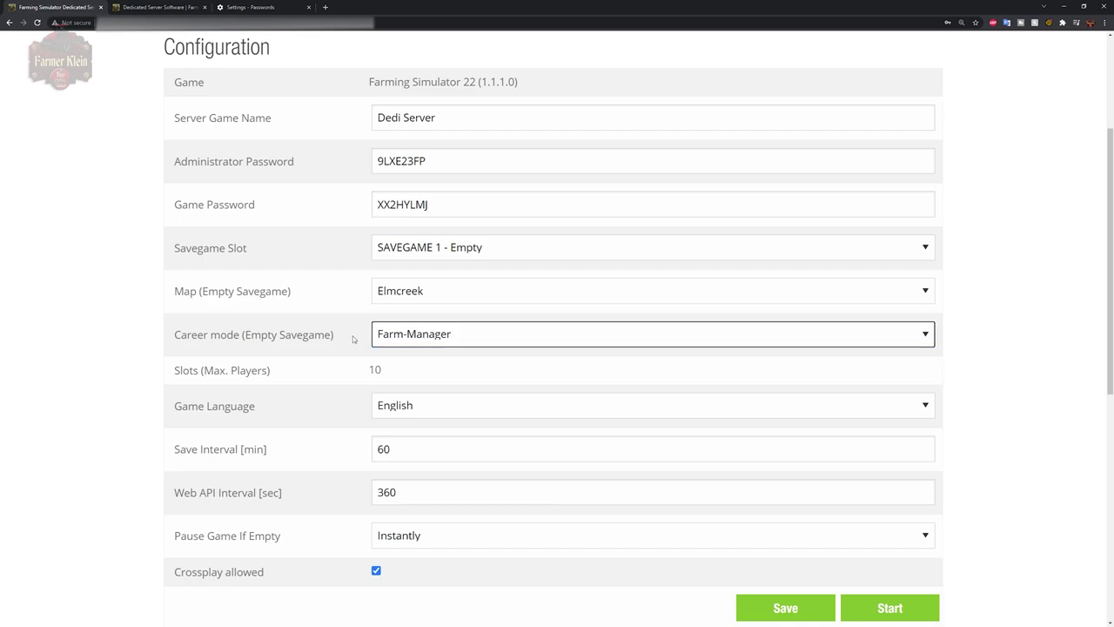
{"action": "left_click", "coordinate": [353, 340]}
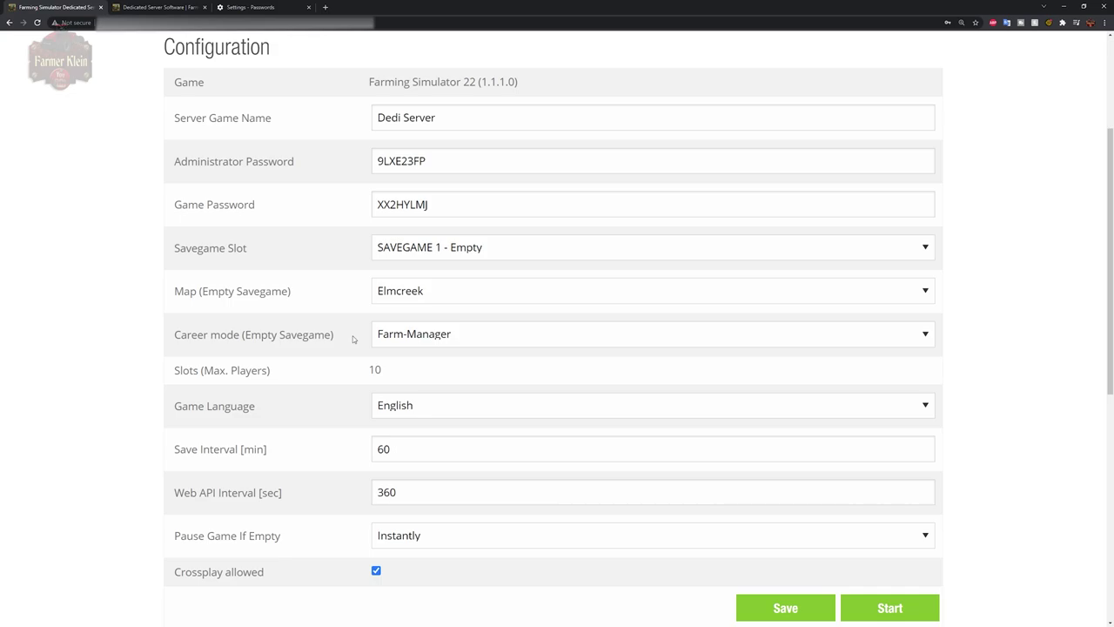
Step: Save the game server configuration and dismiss the Keeper login notice
{"action": "scroll", "coordinate": [353, 339], "scroll_direction": "down", "scroll_amount": 2}
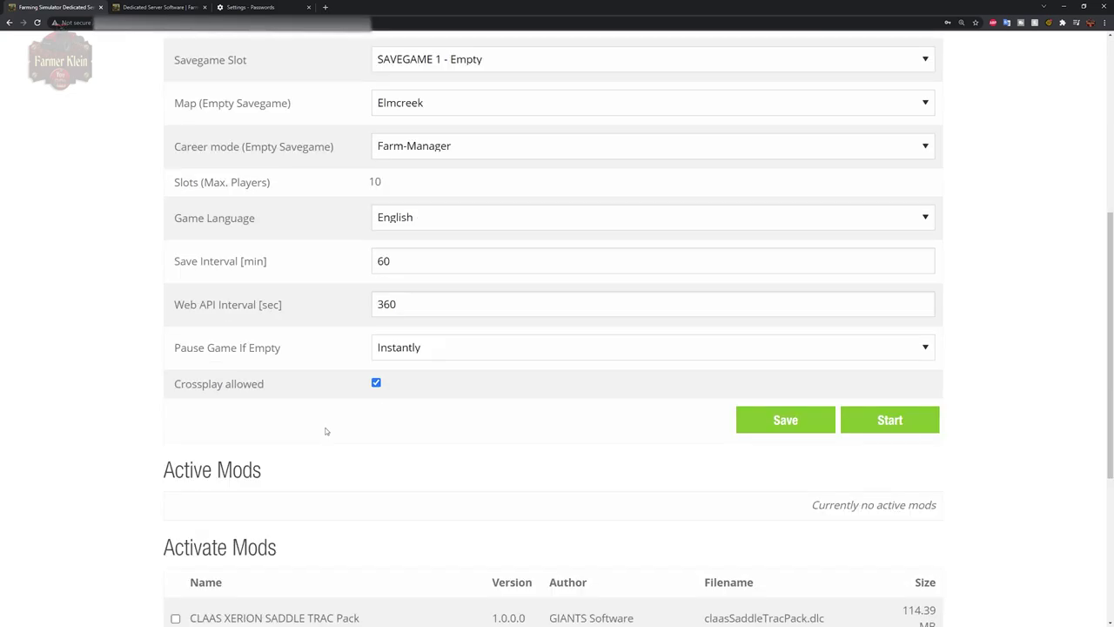
{"action": "left_click", "coordinate": [790, 426]}
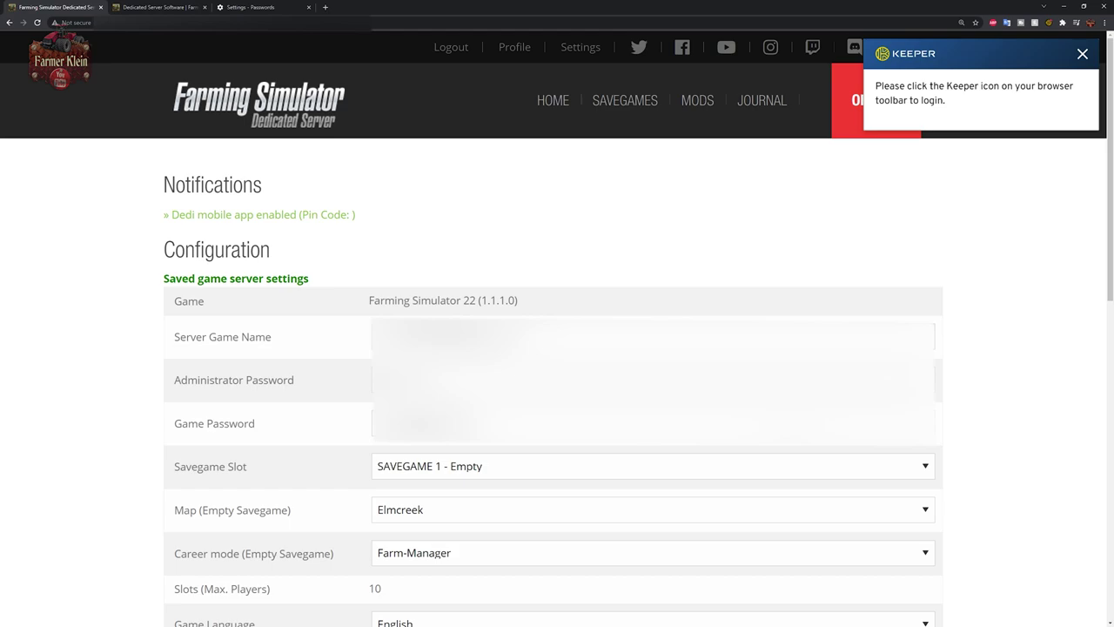
{"action": "left_click", "coordinate": [1082, 54]}
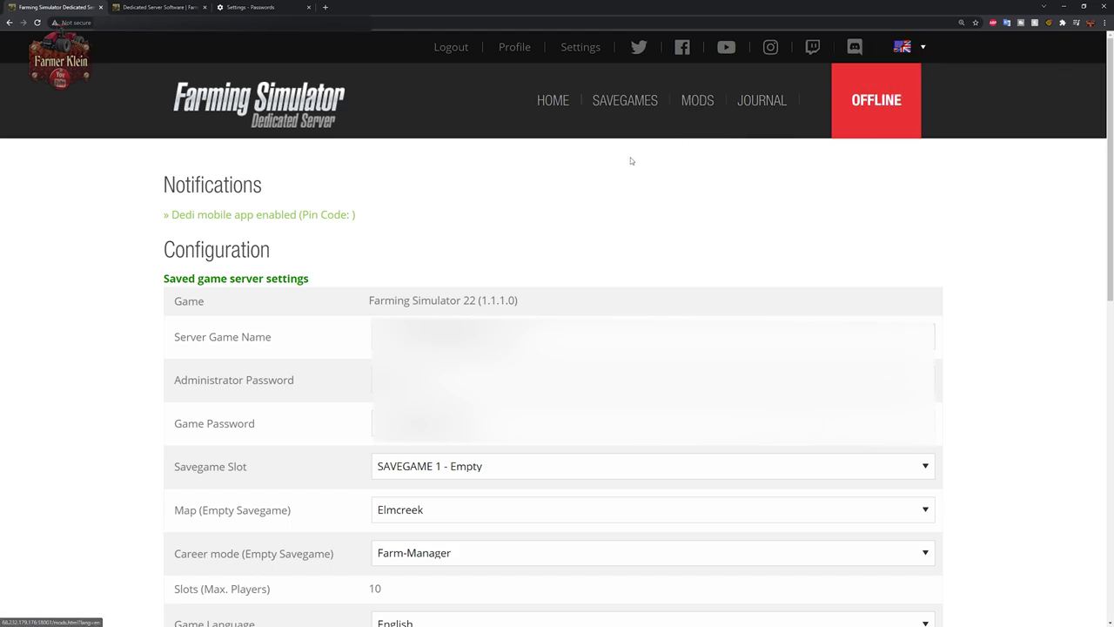
Step: Download the CLAAS DOMINATOR 108 SL mod to the server from the new mods list on the mods page
{"action": "left_click", "coordinate": [696, 112]}
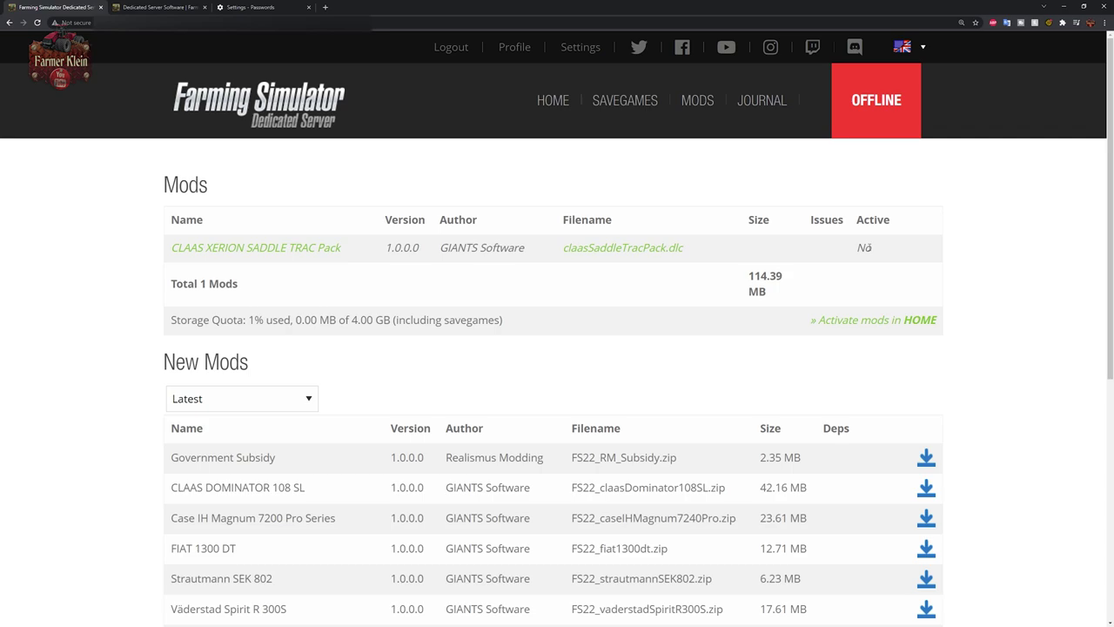
{"action": "scroll", "coordinate": [865, 259], "scroll_direction": "down", "scroll_amount": 3}
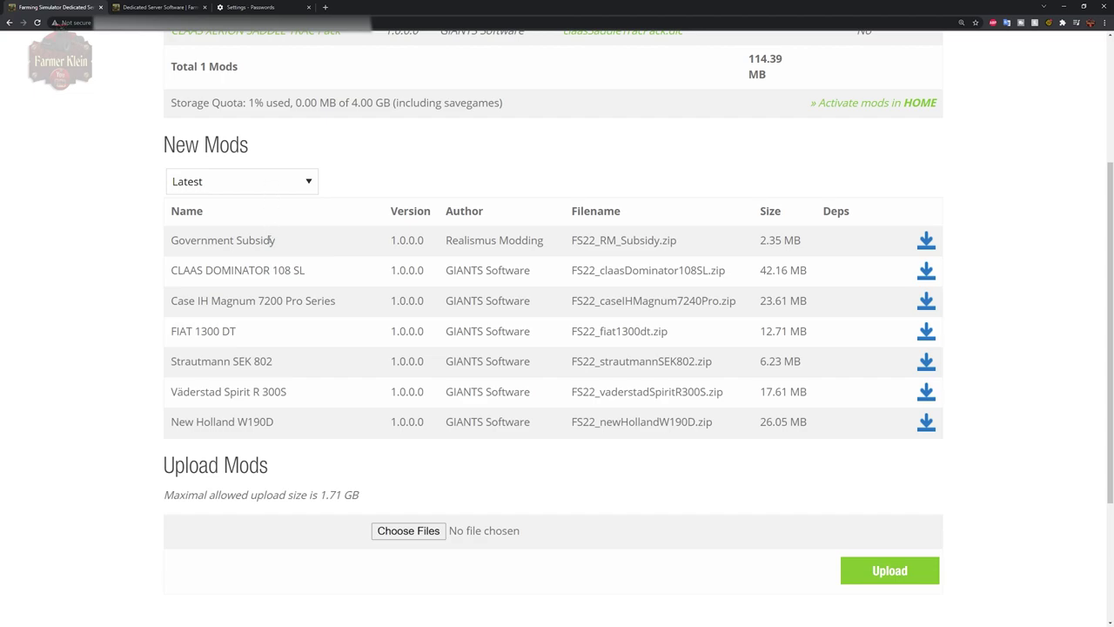
{"action": "left_click", "coordinate": [927, 272]}
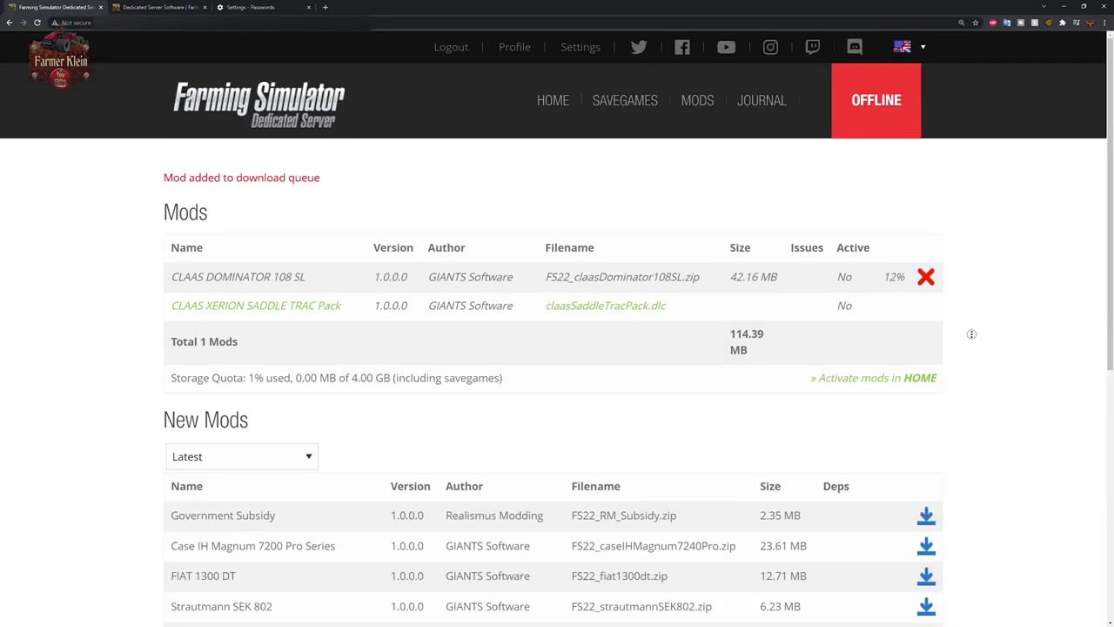
Step: Check the new mods list under the Tested and Top Downloaded filters, then return it to Latest
{"action": "scroll", "coordinate": [971, 349], "scroll_direction": "down", "scroll_amount": 2}
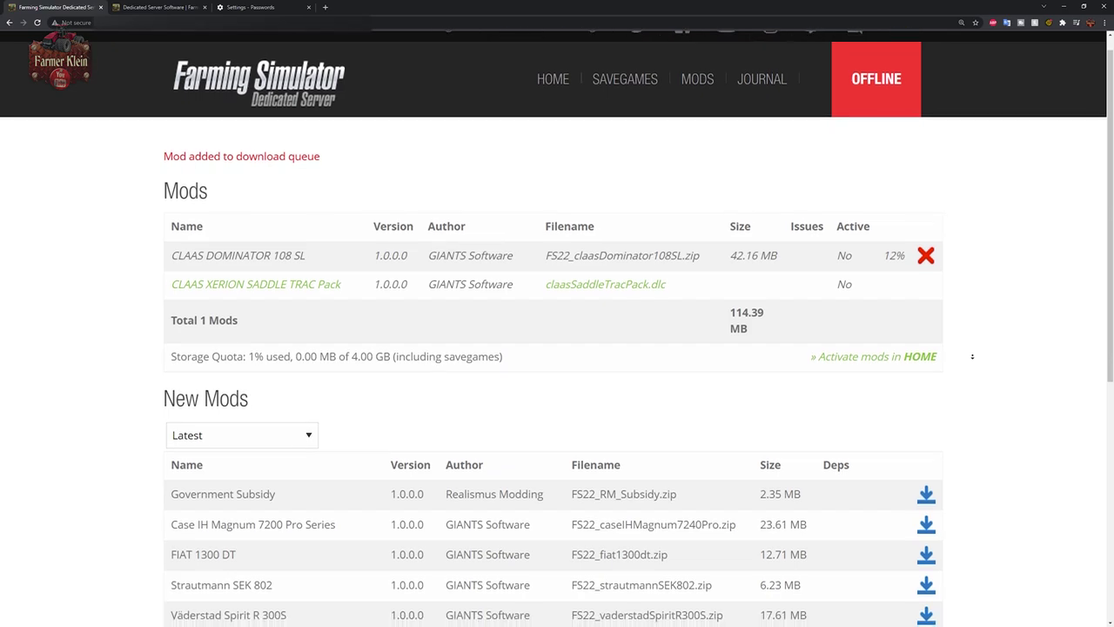
{"action": "scroll", "coordinate": [974, 366], "scroll_direction": "down", "scroll_amount": 1}
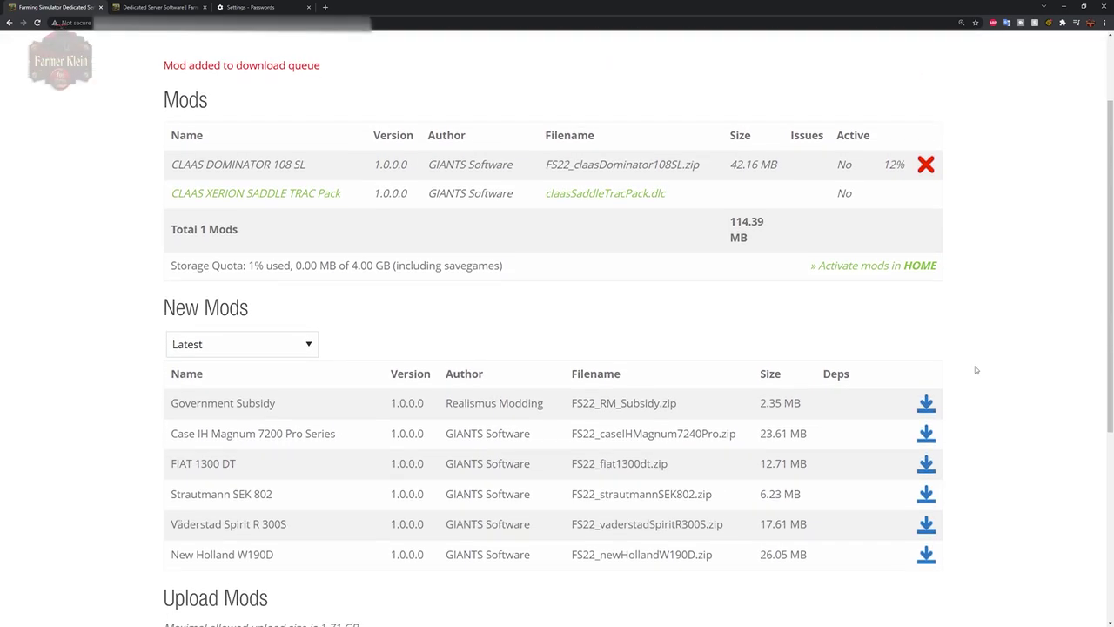
{"action": "scroll", "coordinate": [975, 370], "scroll_direction": "down", "scroll_amount": 1}
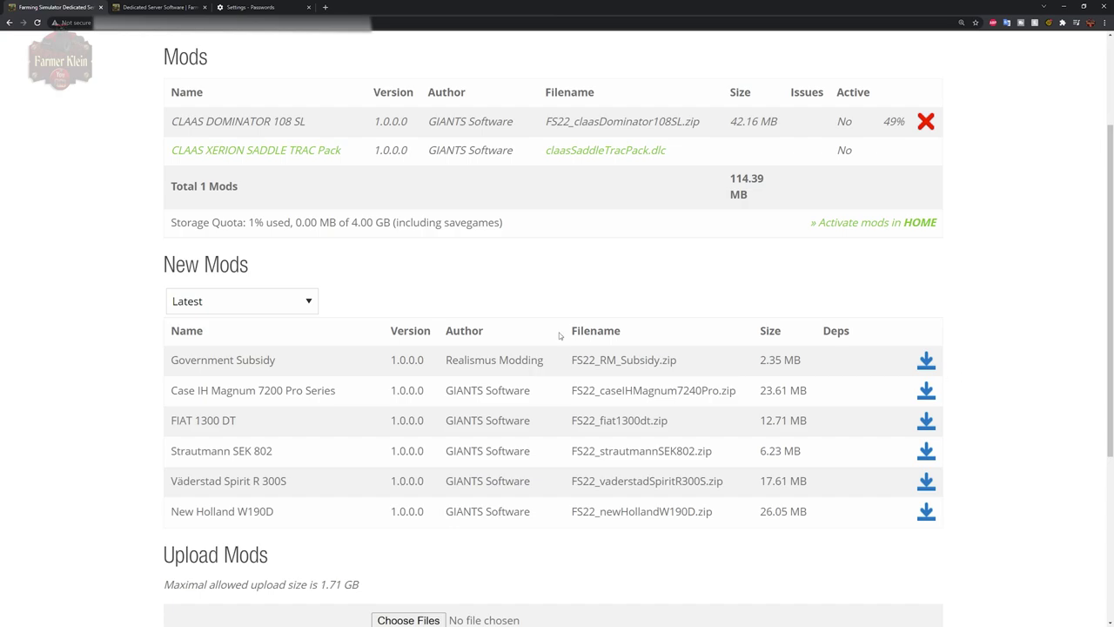
{"action": "left_click", "coordinate": [225, 302]}
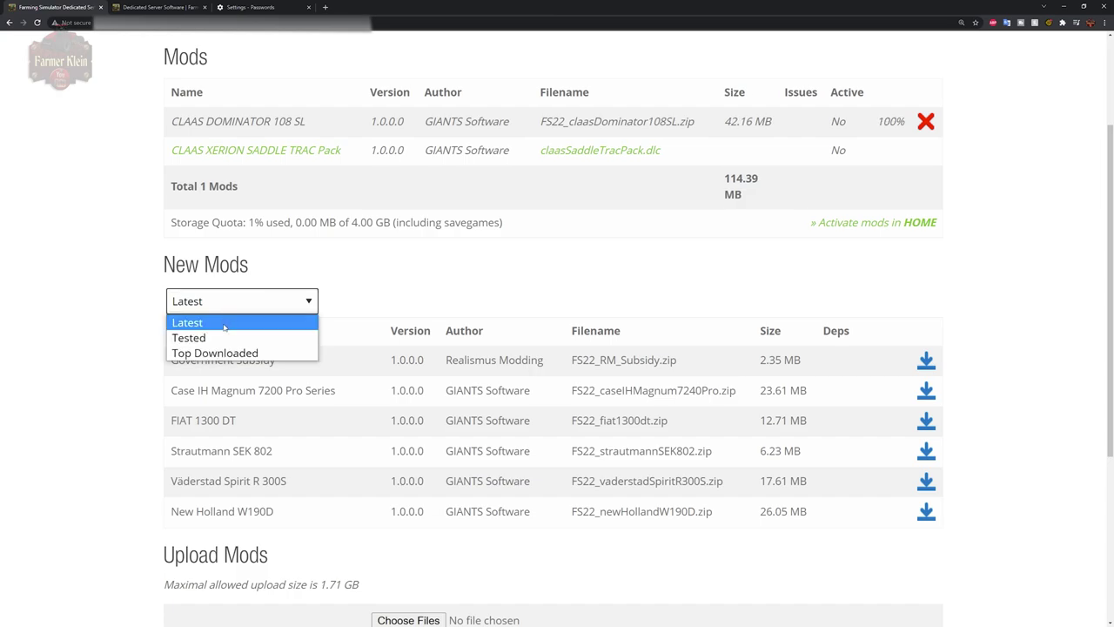
{"action": "left_click", "coordinate": [221, 337]}
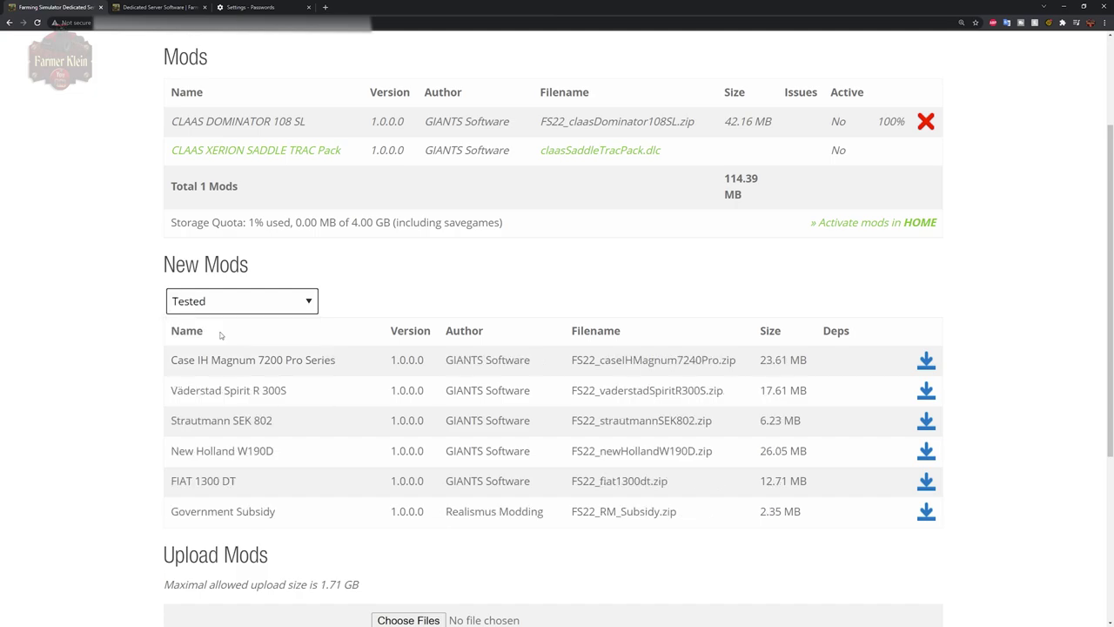
{"action": "left_click", "coordinate": [228, 307]}
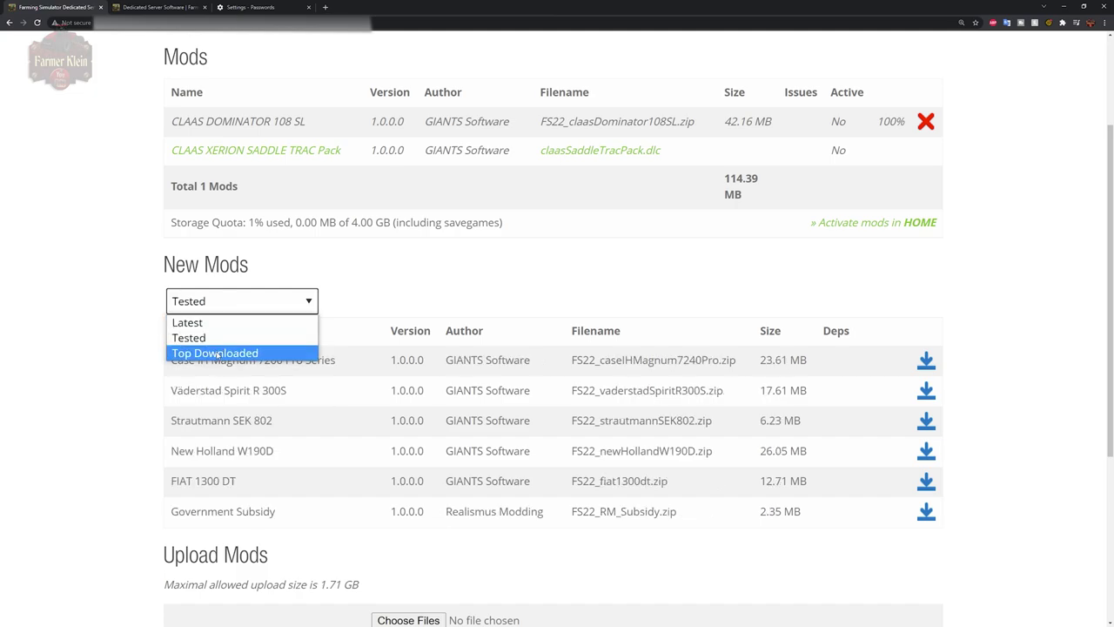
{"action": "left_click", "coordinate": [218, 353]}
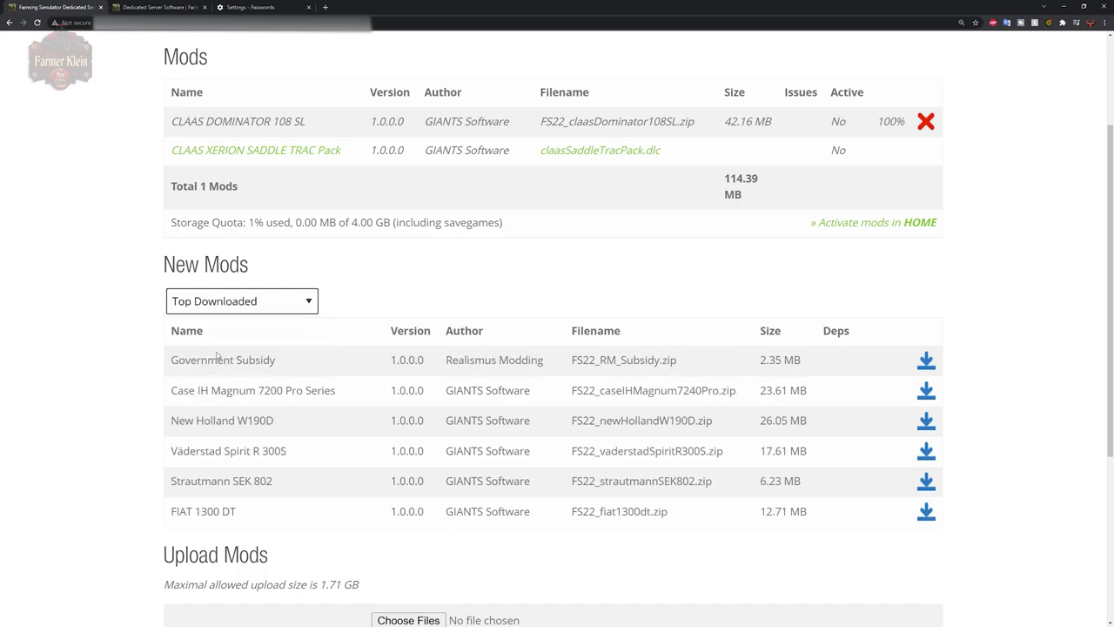
{"action": "left_click", "coordinate": [221, 303]}
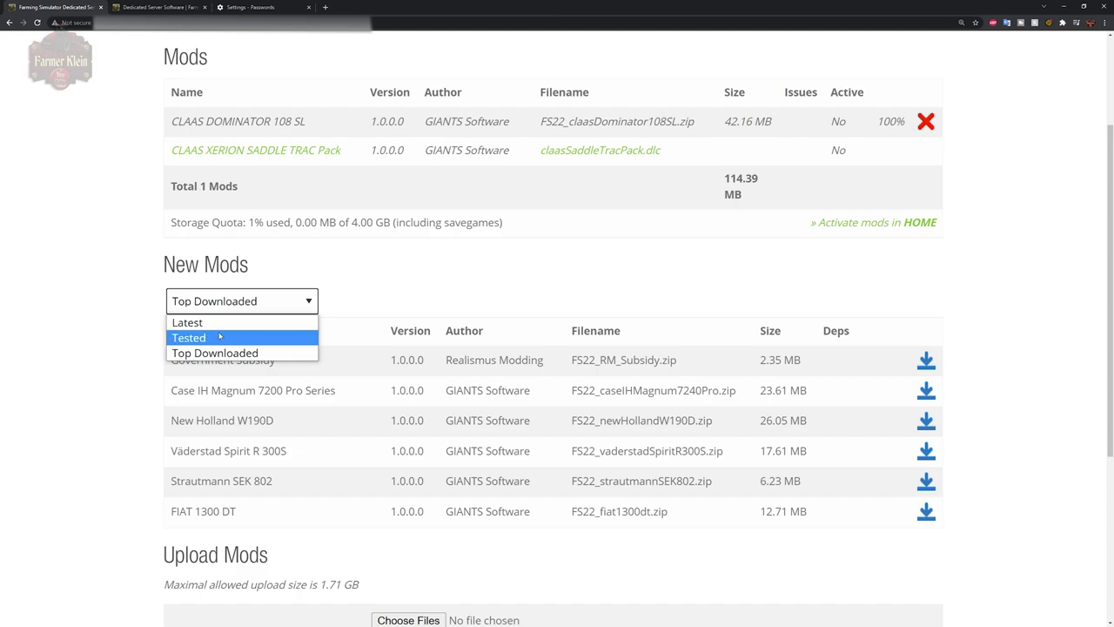
{"action": "left_click", "coordinate": [219, 337]}
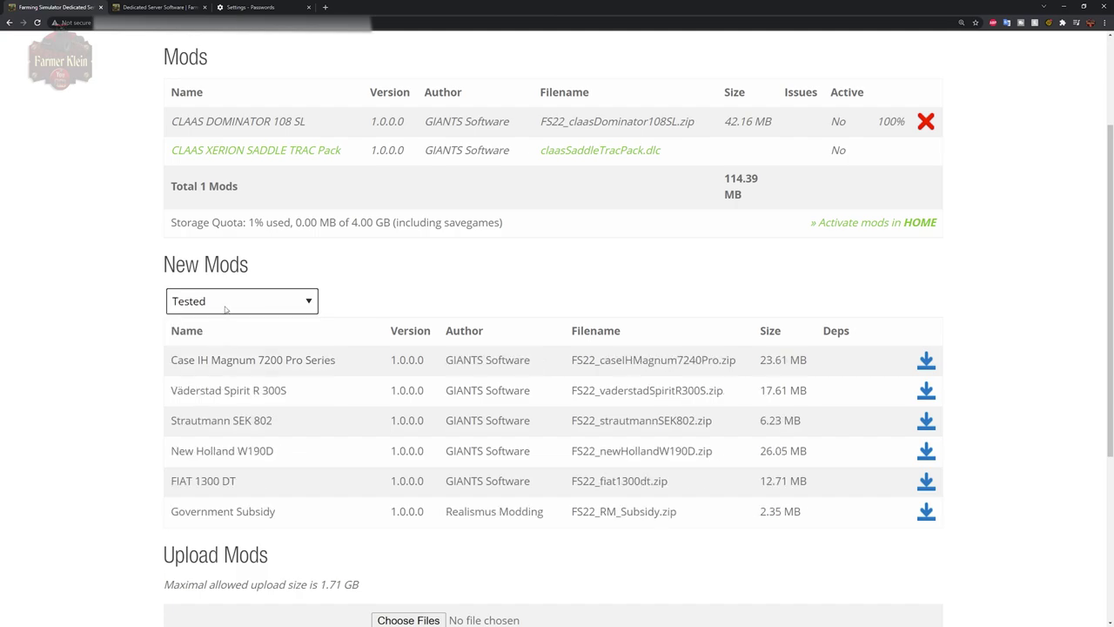
{"action": "left_click", "coordinate": [225, 309]}
{"action": "left_click", "coordinate": [225, 322]}
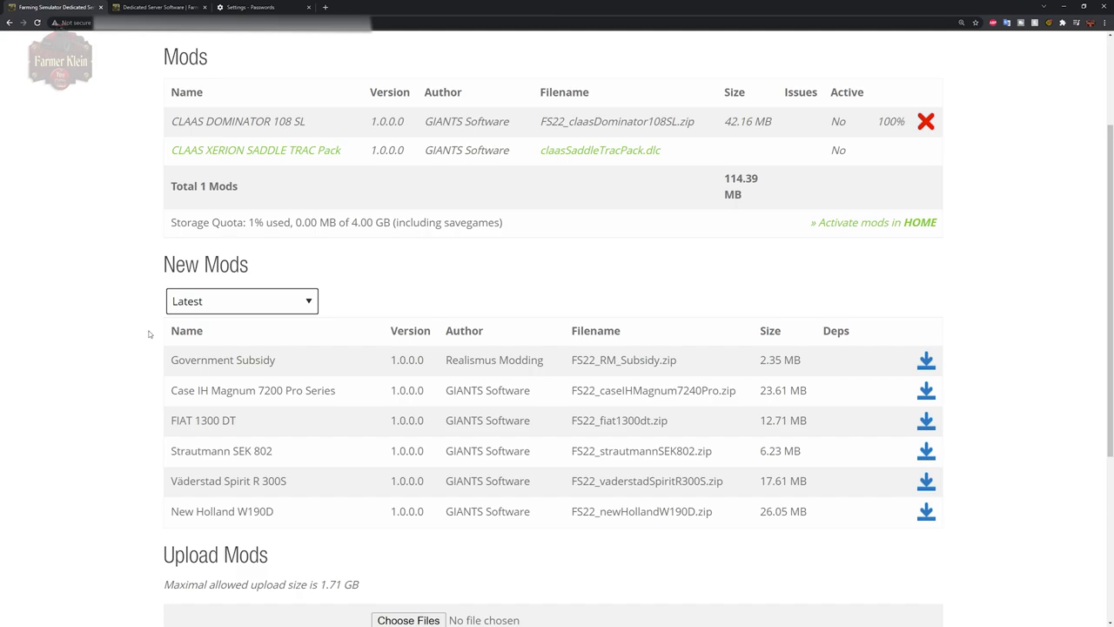
Step: Upload the vaderstadSpiritR300S, fiat1300dt, strautmannSEK802, newHollandW190D and caseIHMagnum7240Pro FS22 mod files from the Downloads folder to the server
{"action": "scroll", "coordinate": [148, 334], "scroll_direction": "down", "scroll_amount": 1}
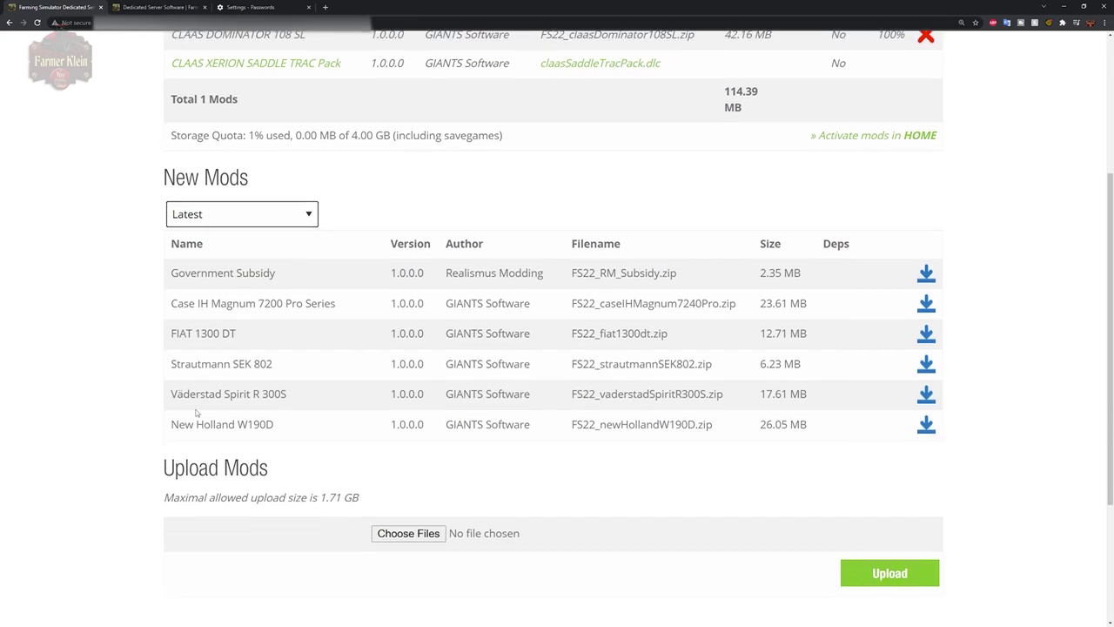
{"action": "left_click", "coordinate": [403, 534]}
{"action": "scroll", "coordinate": [627, 511], "scroll_direction": "down", "scroll_amount": 1}
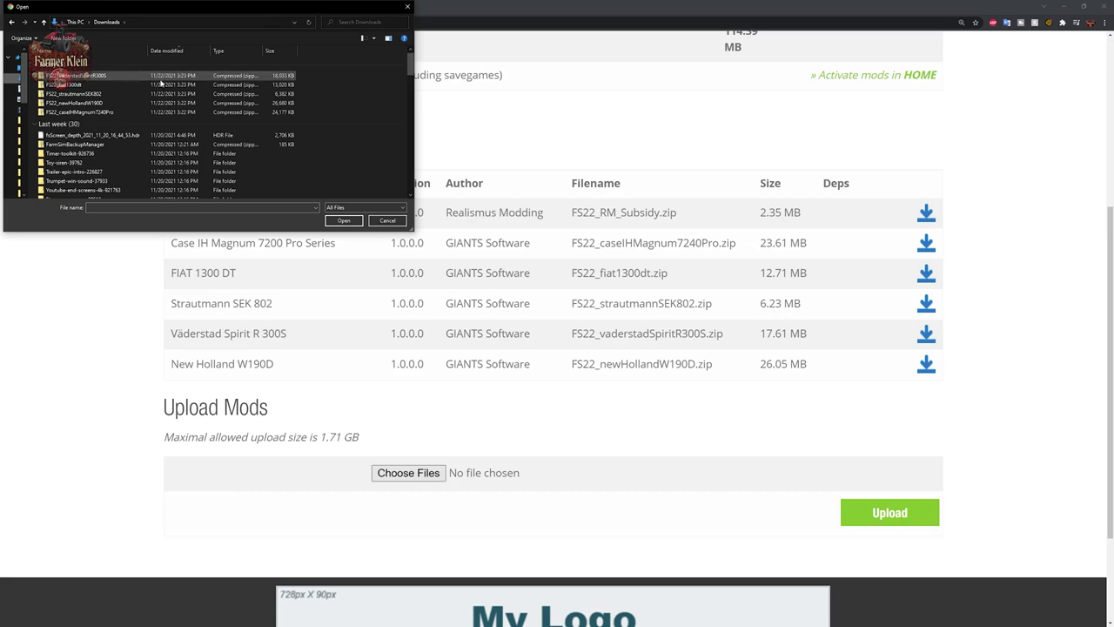
{"action": "left_click_drag", "start_coordinate": [161, 83], "coordinate": [161, 119]}
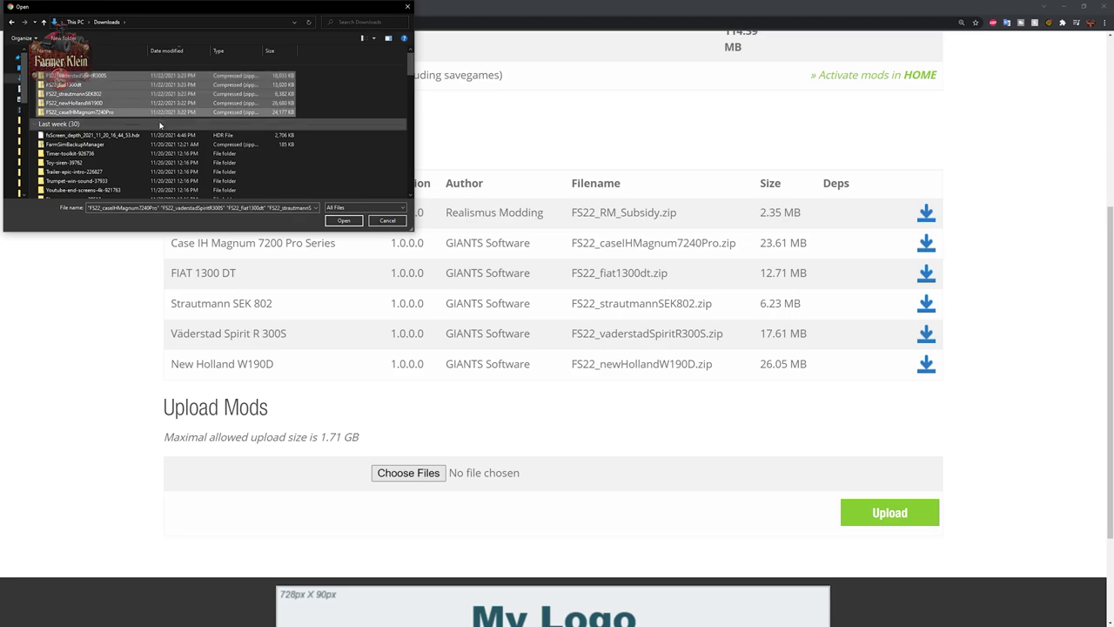
{"action": "left_click", "coordinate": [283, 77]}
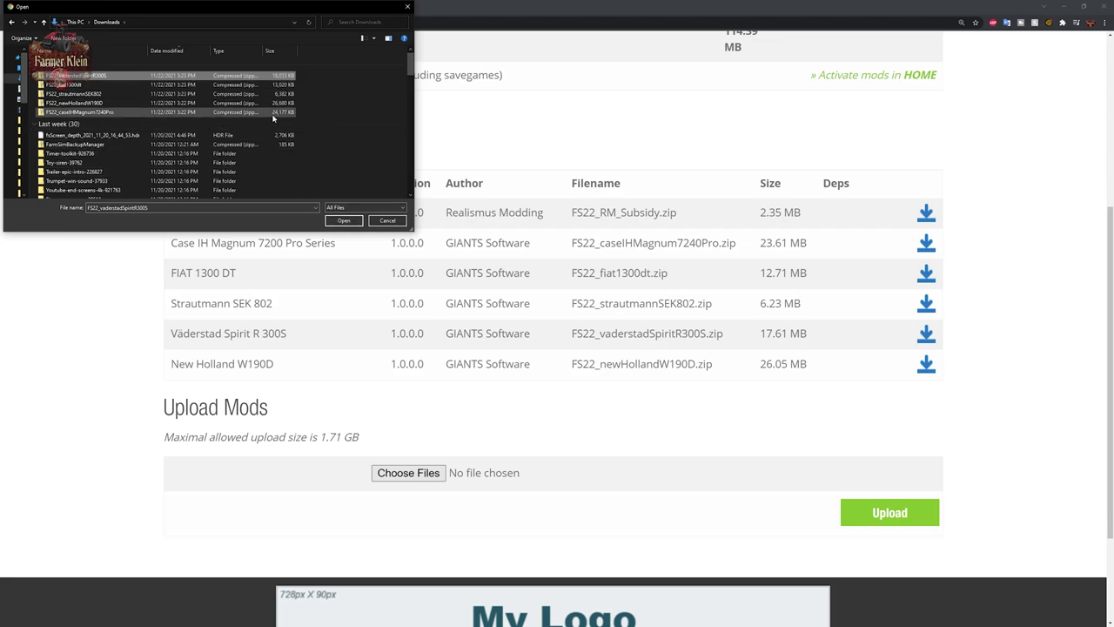
{"action": "left_click", "coordinate": [274, 113], "text": "shift"}
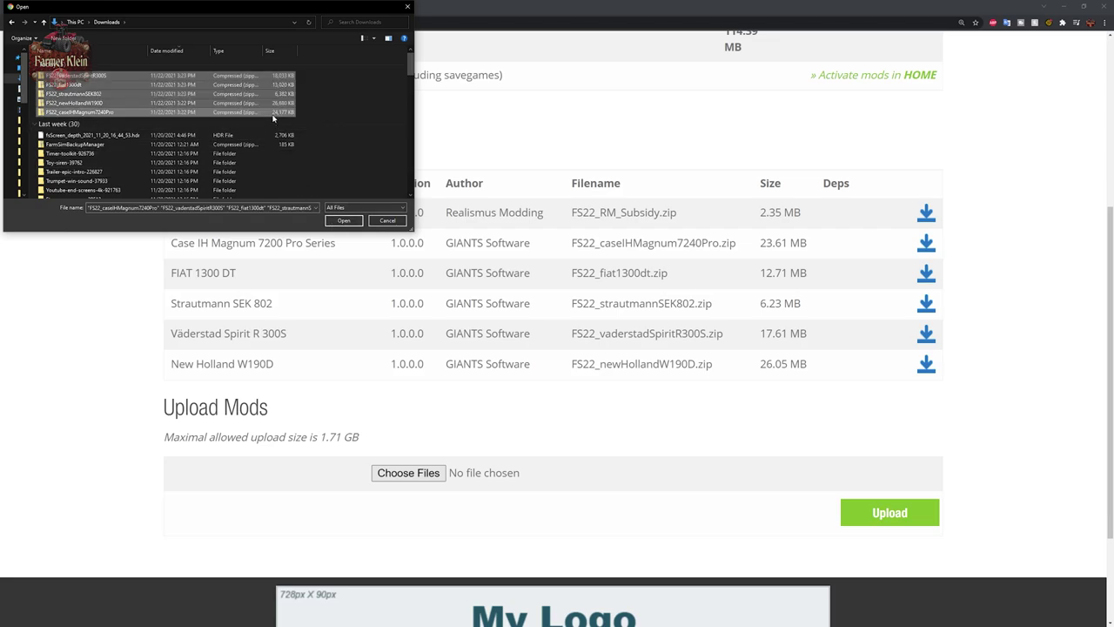
{"action": "left_click", "coordinate": [273, 77]}
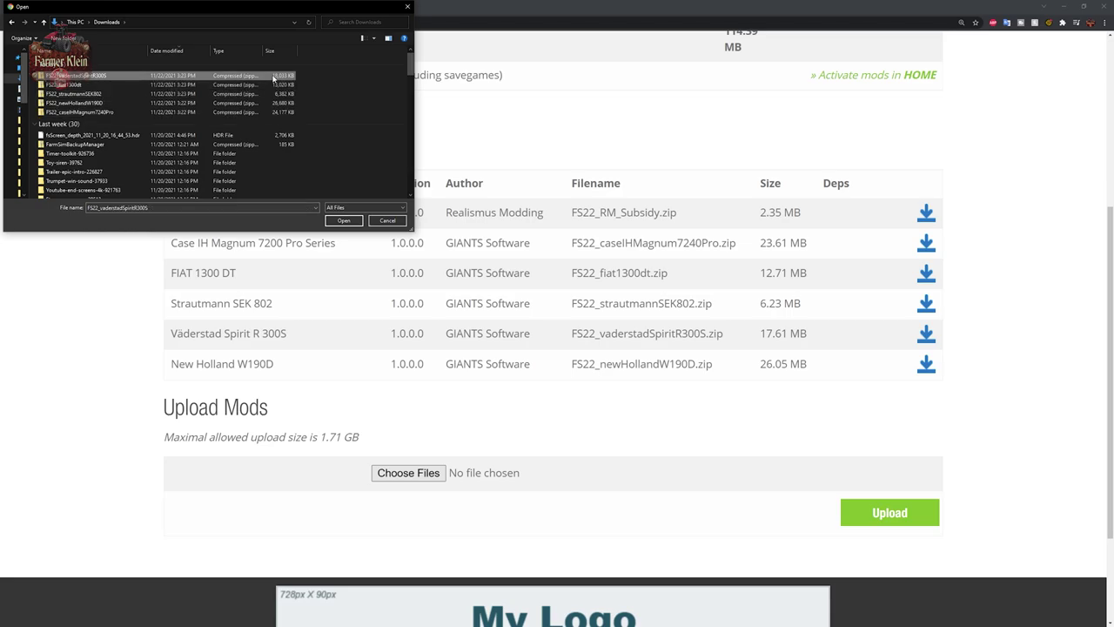
{"action": "left_click", "coordinate": [267, 113], "text": "shift"}
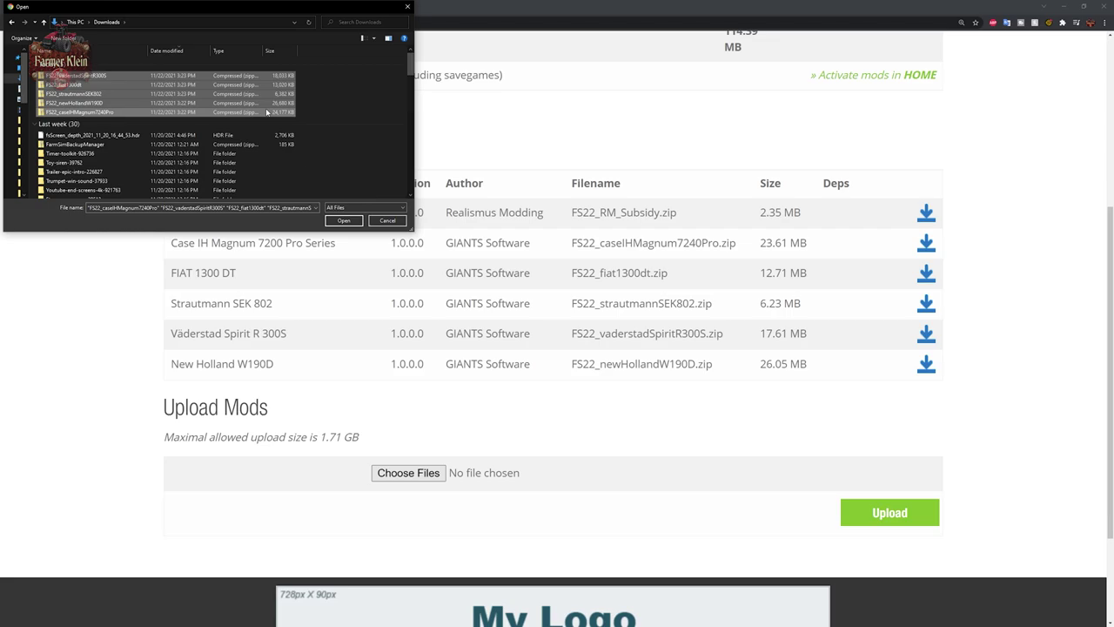
{"action": "left_click", "coordinate": [344, 221]}
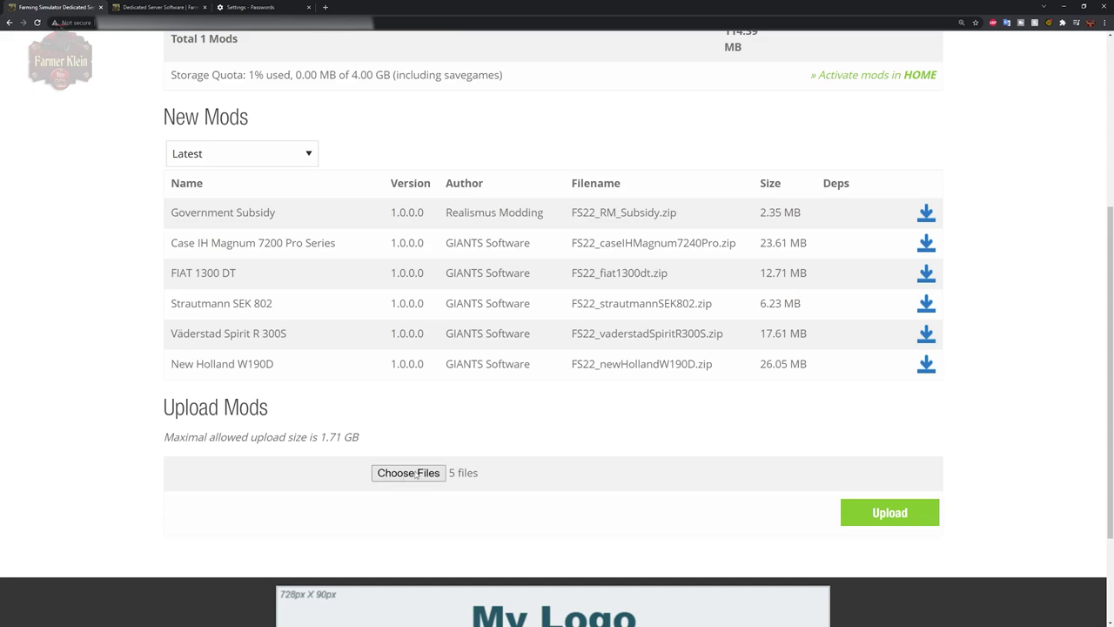
{"action": "mouse_move", "coordinate": [453, 478]}
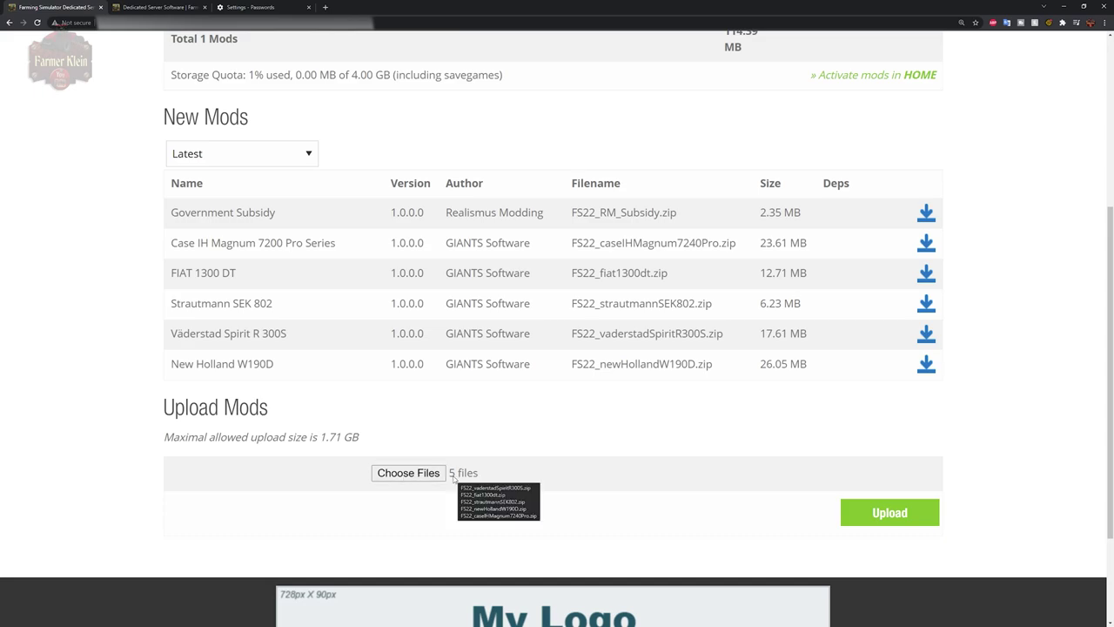
{"action": "left_click", "coordinate": [877, 515]}
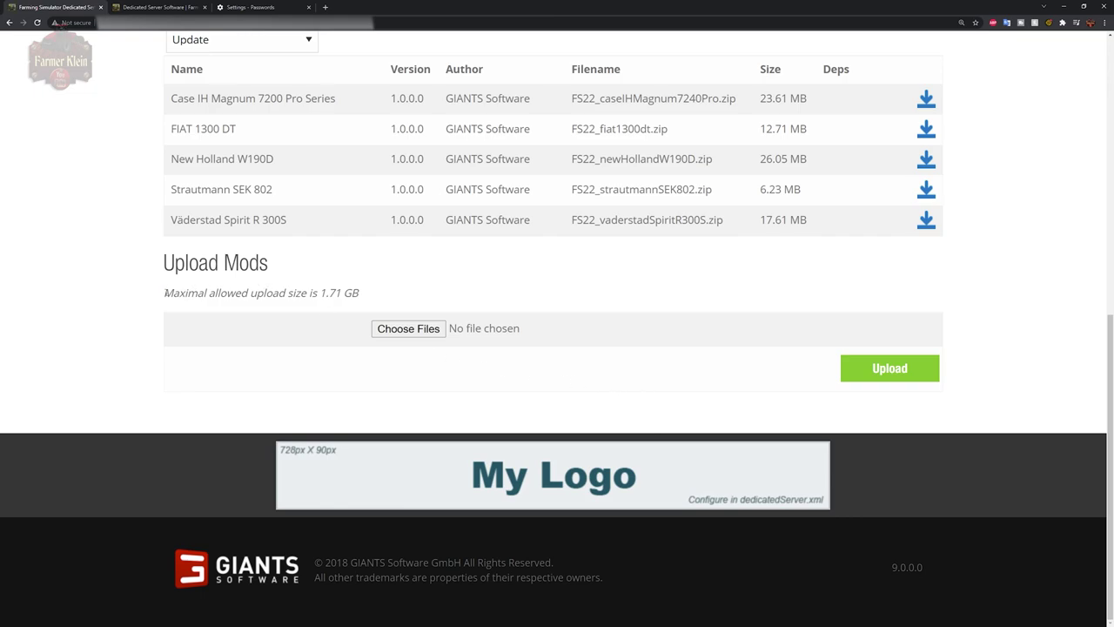
Step: Examine the maximum upload size, the installed mods list and the available mod updates on the mods page
{"action": "left_click_drag", "start_coordinate": [165, 293], "coordinate": [367, 297]}
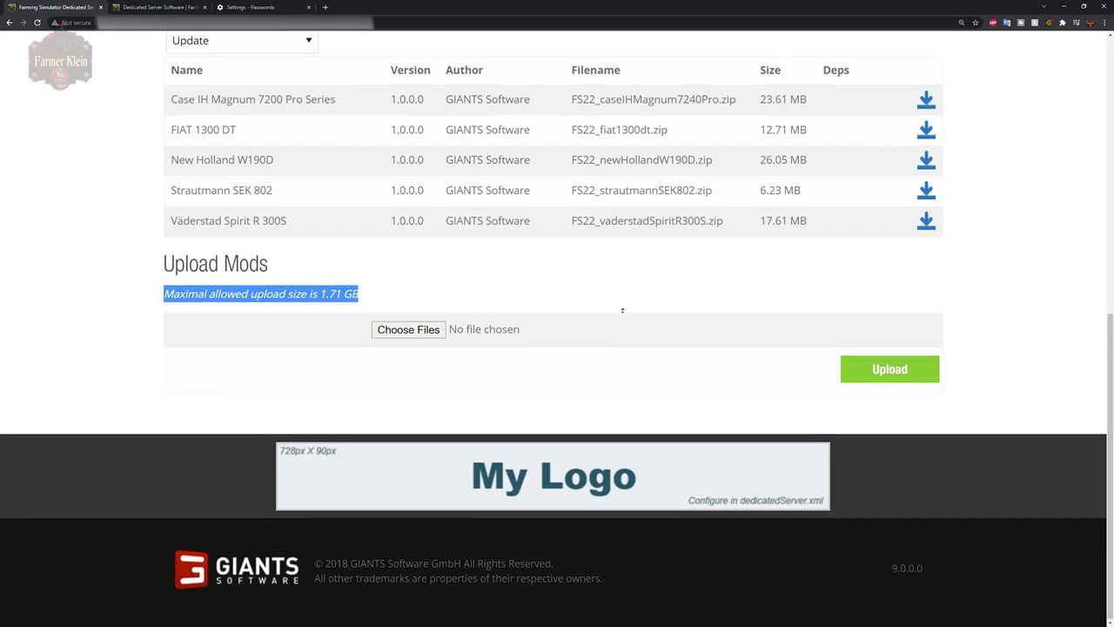
{"action": "scroll", "coordinate": [623, 281], "scroll_direction": "up", "scroll_amount": 1}
{"action": "scroll", "coordinate": [622, 281], "scroll_direction": "up", "scroll_amount": 5}
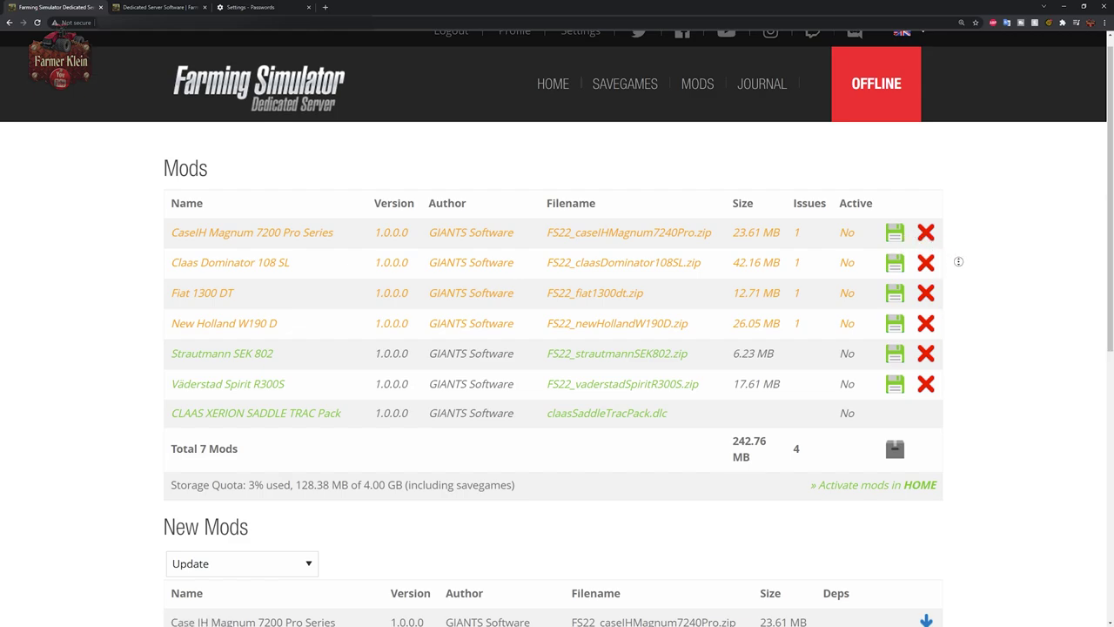
{"action": "scroll", "coordinate": [961, 265], "scroll_direction": "down", "scroll_amount": 2}
{"action": "scroll", "coordinate": [962, 300], "scroll_direction": "down", "scroll_amount": 3}
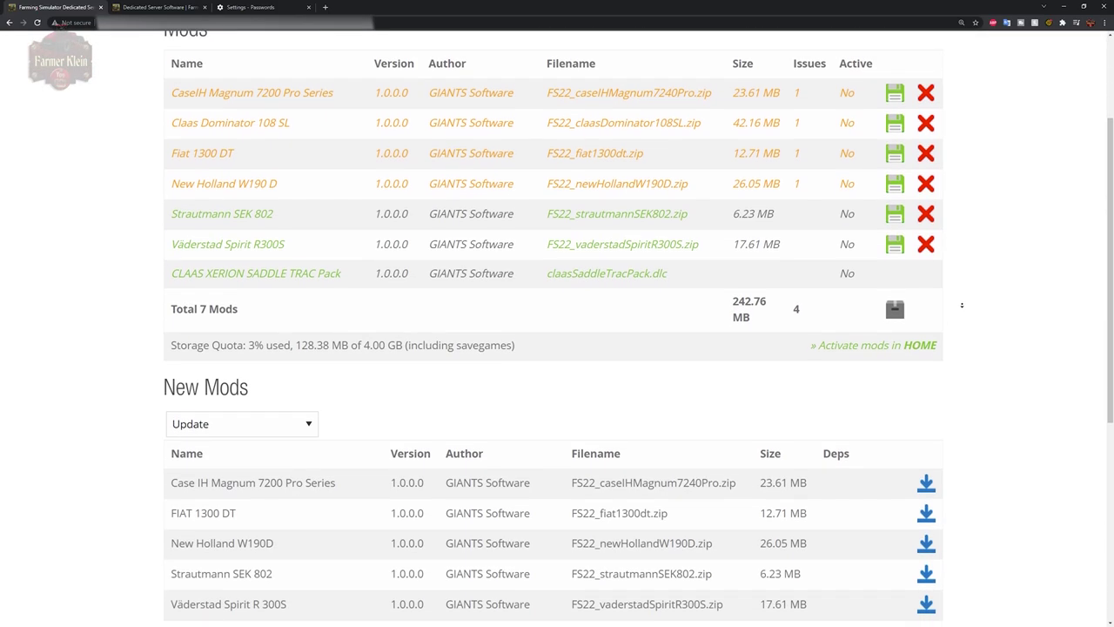
{"action": "scroll", "coordinate": [962, 305], "scroll_direction": "down", "scroll_amount": 2}
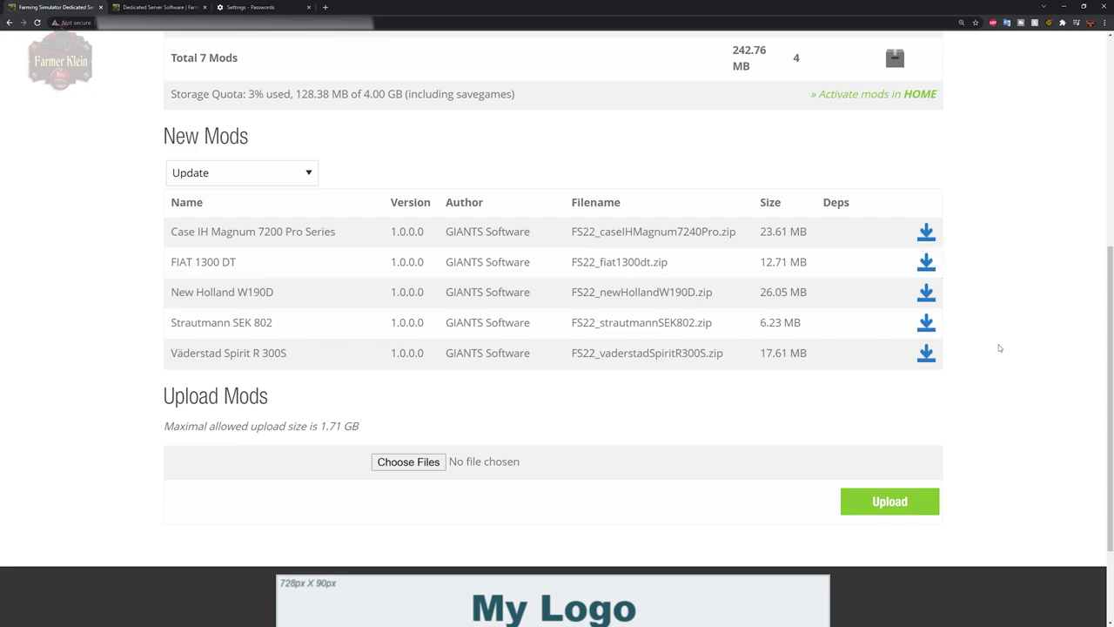
{"action": "scroll", "coordinate": [970, 414], "scroll_direction": "up", "scroll_amount": 2}
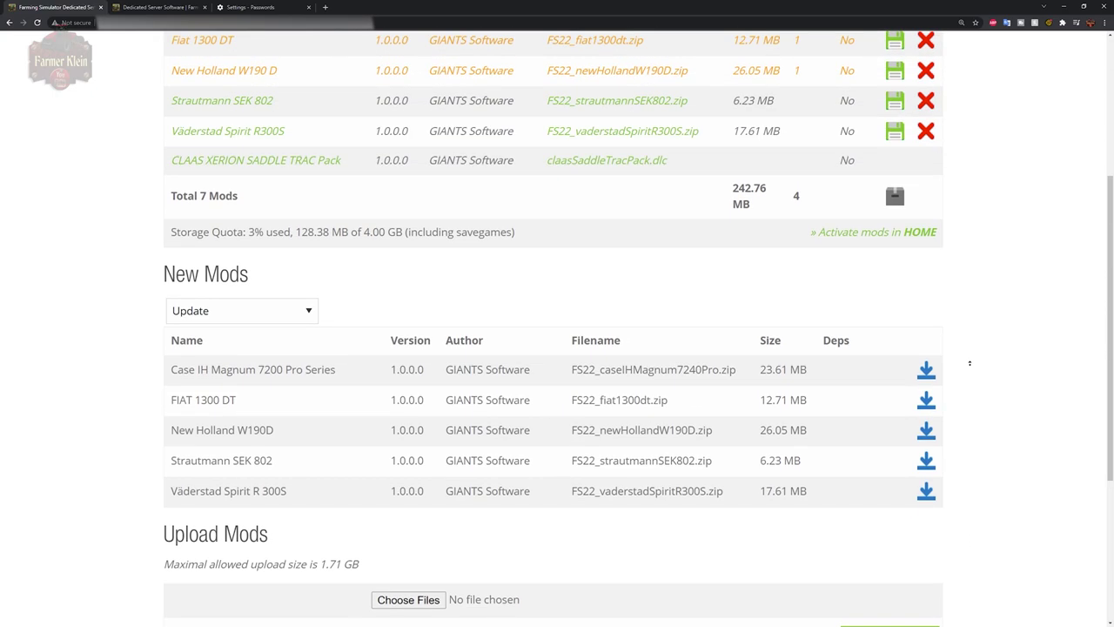
{"action": "scroll", "coordinate": [969, 363], "scroll_direction": "up", "scroll_amount": 4}
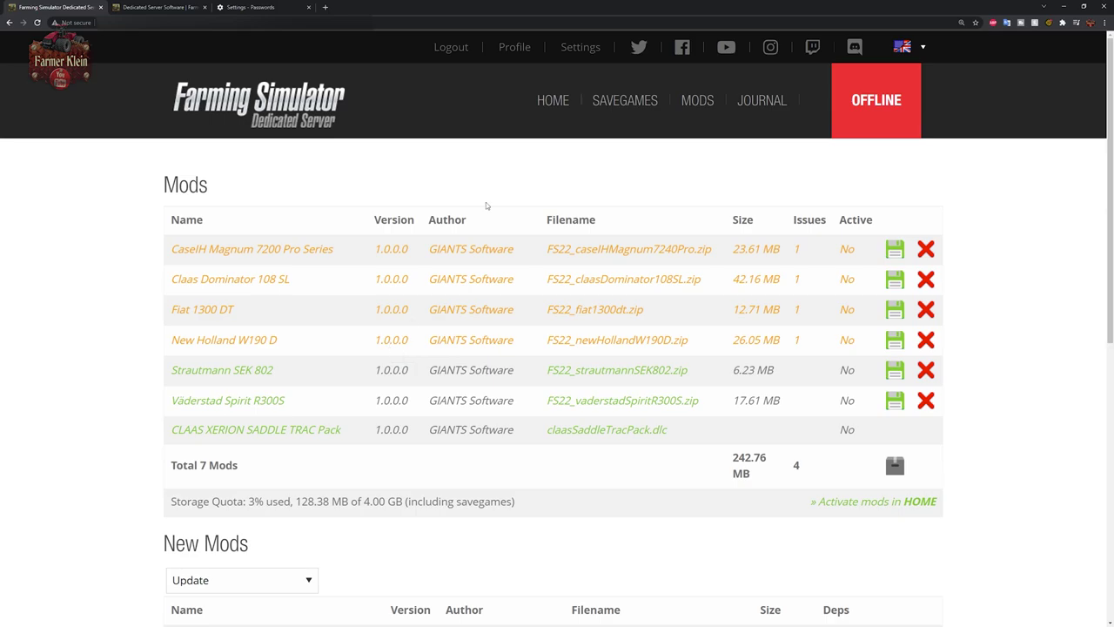
Step: Activate Public Mod Download in the server's miscellaneous settings and locate the link to active mods
{"action": "left_click", "coordinate": [576, 49]}
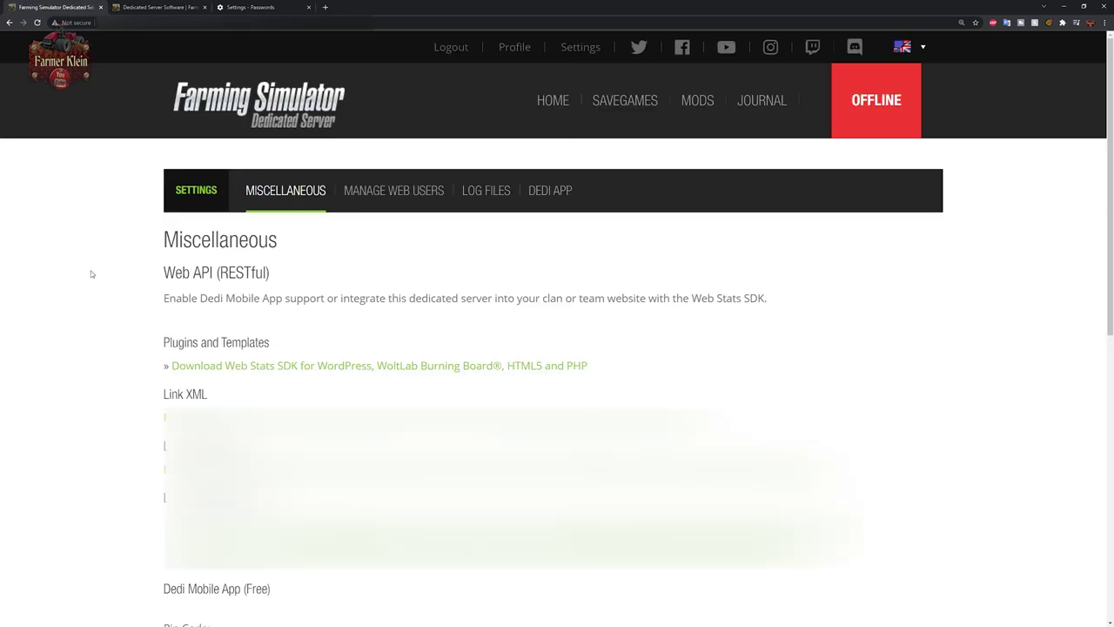
{"action": "scroll", "coordinate": [89, 278], "scroll_direction": "down", "scroll_amount": 2}
{"action": "scroll", "coordinate": [89, 304], "scroll_direction": "down", "scroll_amount": 2}
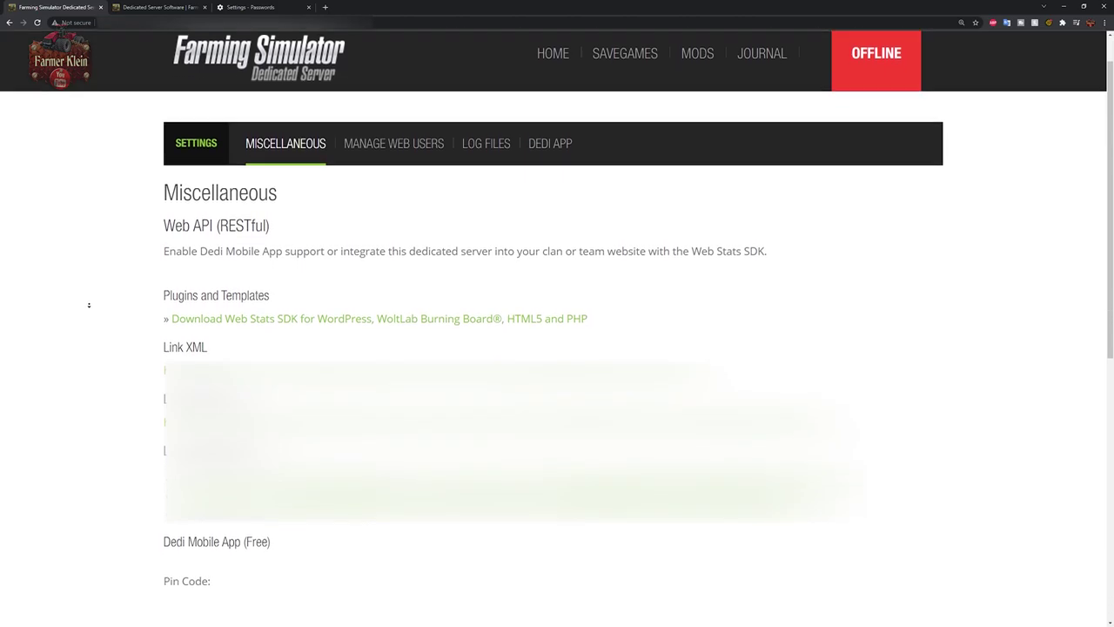
{"action": "scroll", "coordinate": [89, 307], "scroll_direction": "down", "scroll_amount": 2}
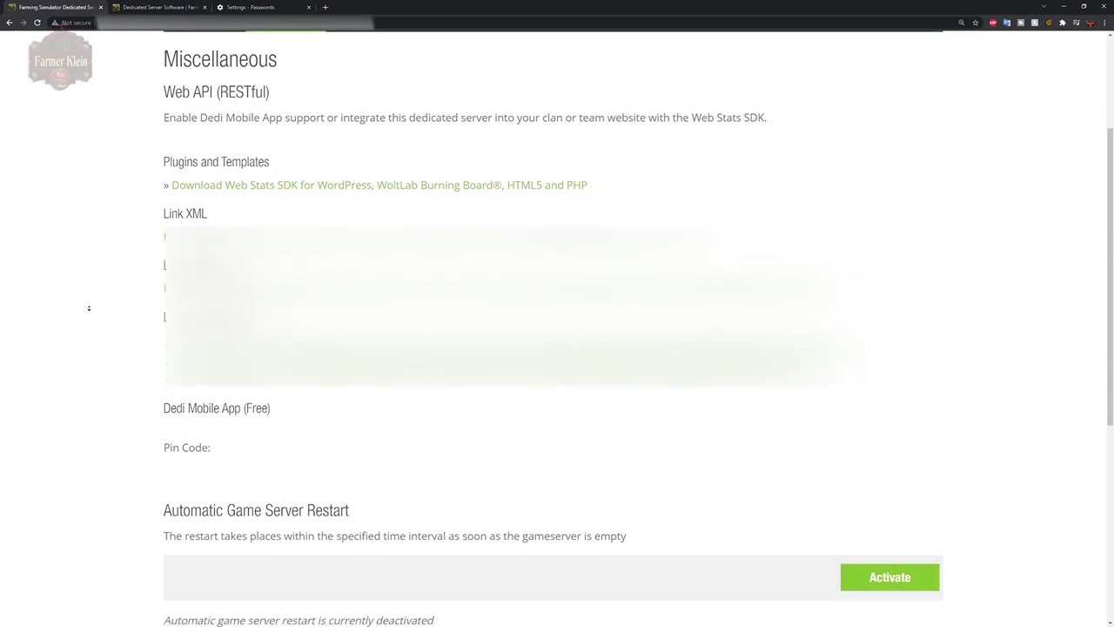
{"action": "scroll", "coordinate": [89, 307], "scroll_direction": "down", "scroll_amount": 2}
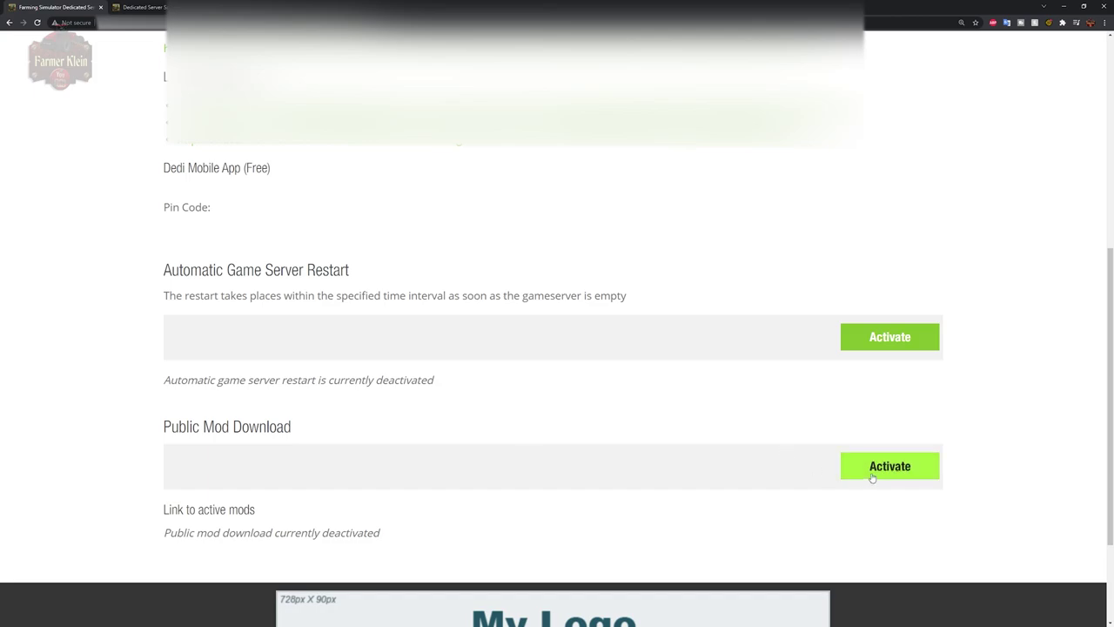
{"action": "left_click", "coordinate": [873, 467]}
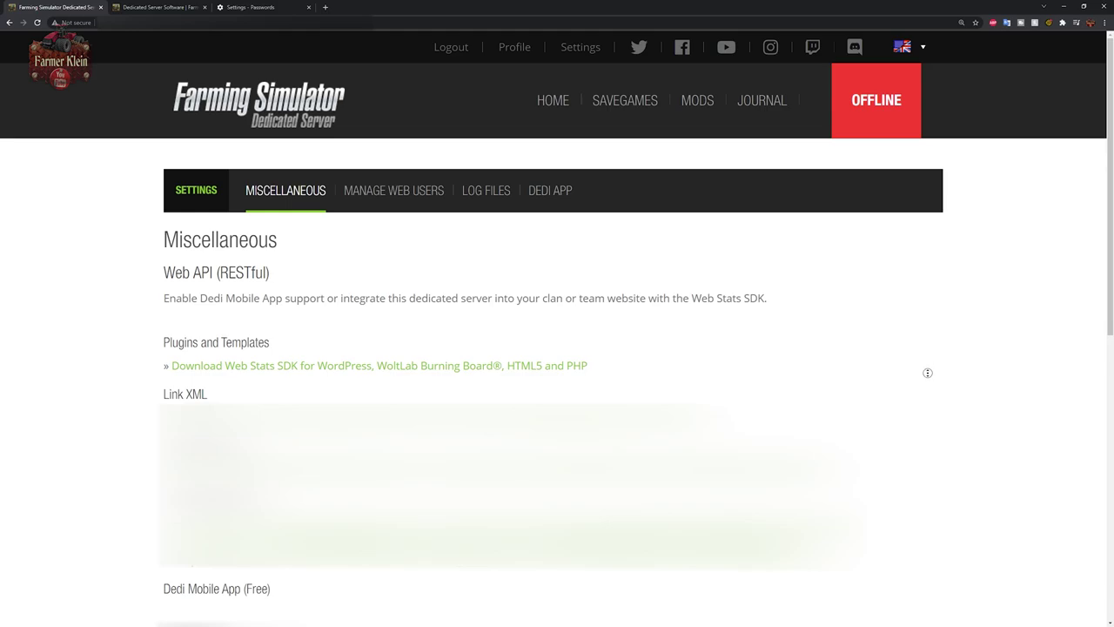
{"action": "scroll", "coordinate": [928, 372], "scroll_direction": "down", "scroll_amount": 2}
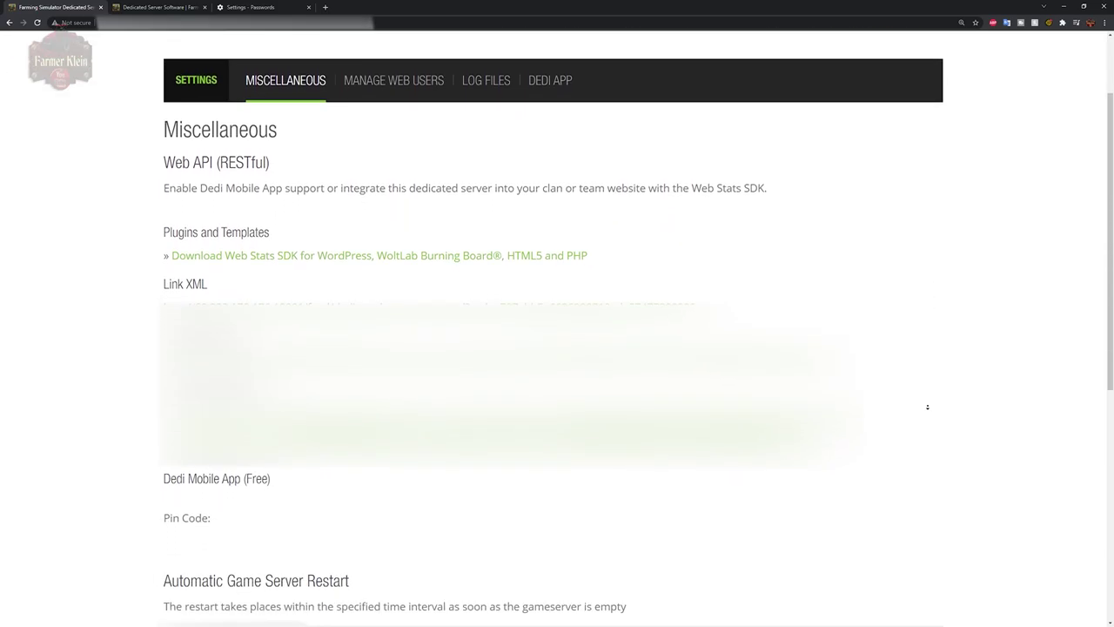
{"action": "scroll", "coordinate": [928, 407], "scroll_direction": "down", "scroll_amount": 2}
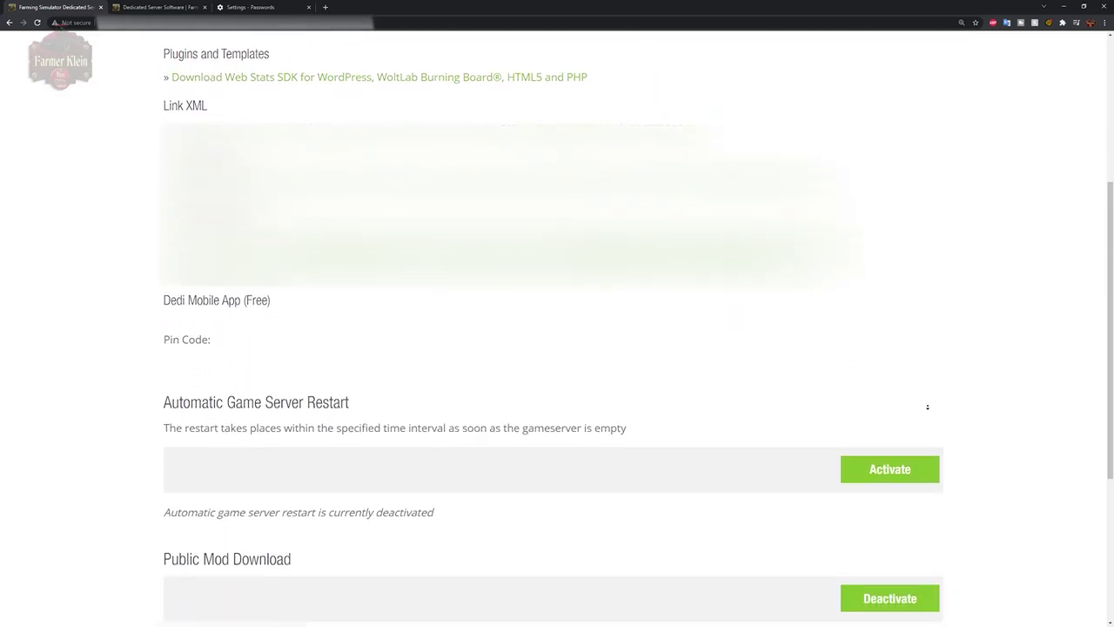
{"action": "scroll", "coordinate": [928, 406], "scroll_direction": "down", "scroll_amount": 2}
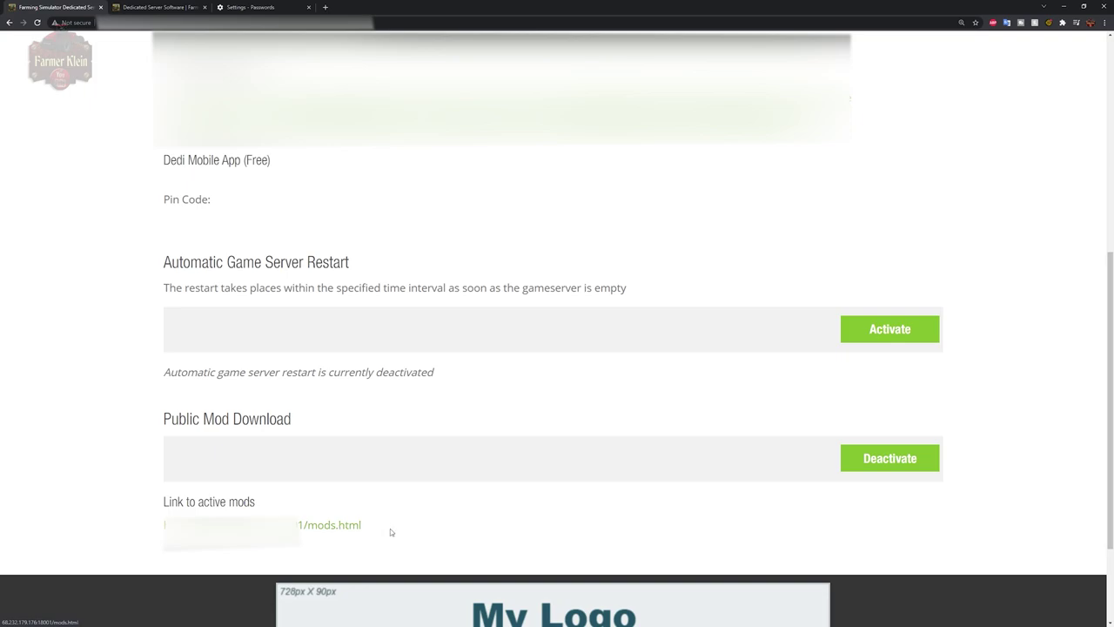
Step: Review the web users page, the available log files and the Dedi App page in the server settings
{"action": "left_click", "coordinate": [366, 185]}
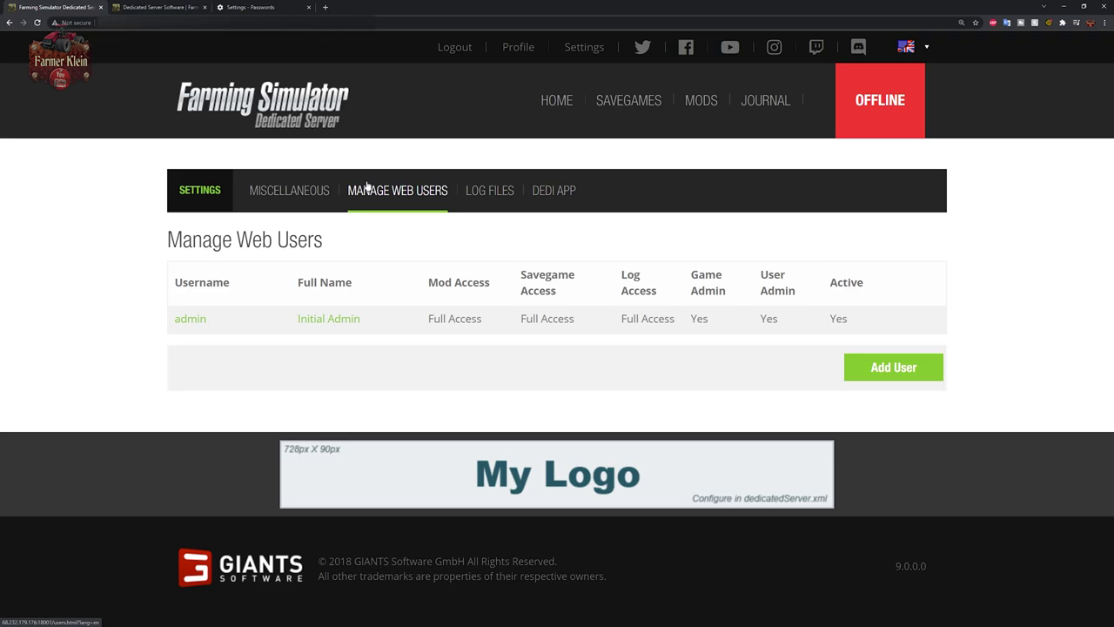
{"action": "left_click", "coordinate": [490, 197]}
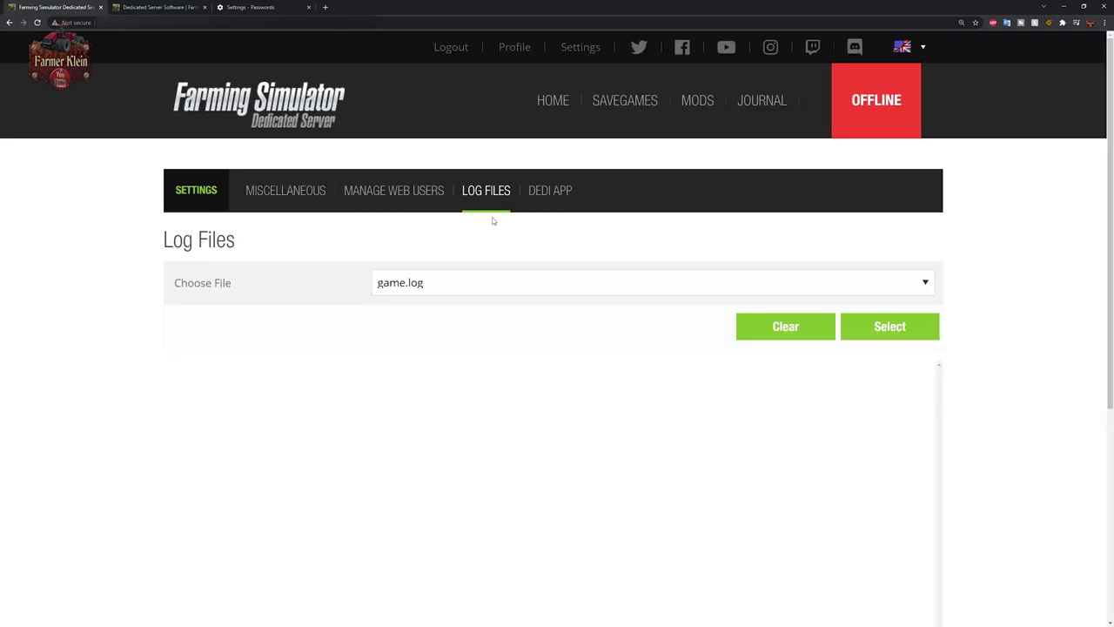
{"action": "left_click", "coordinate": [505, 284]}
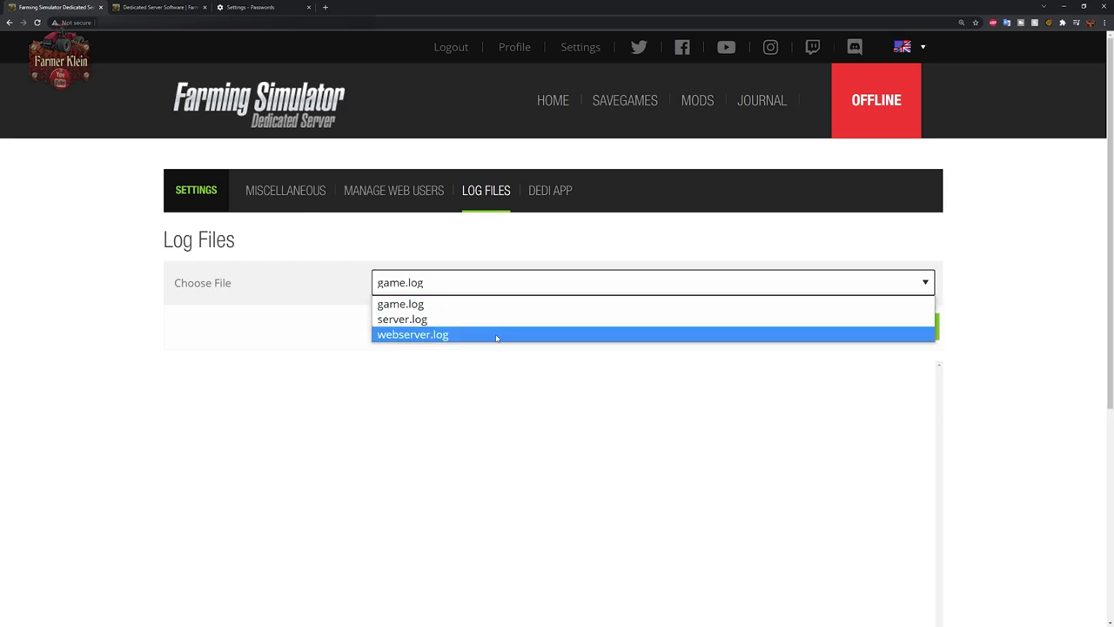
{"action": "left_click", "coordinate": [521, 238]}
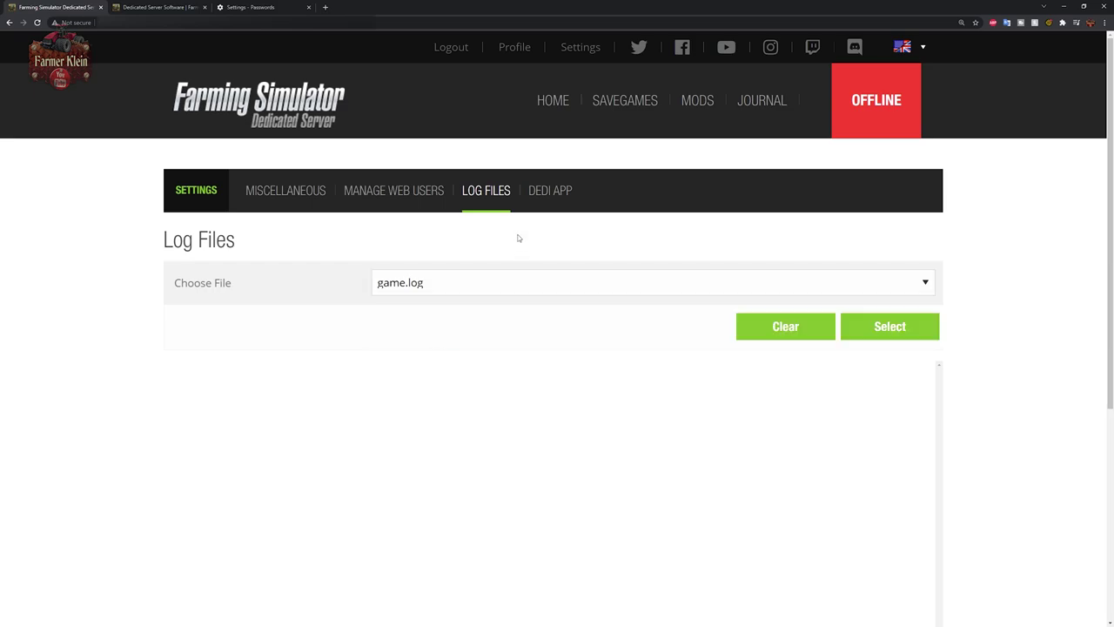
{"action": "left_click", "coordinate": [558, 204]}
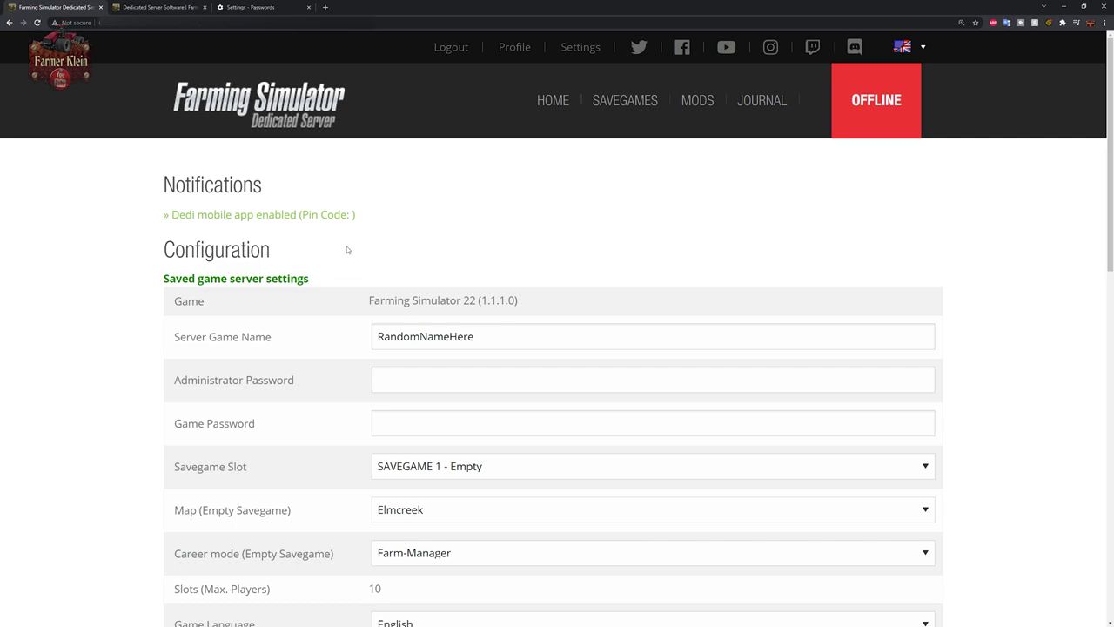
Step: Activate the CaseIH Magnum 7200 Pro Series, Claas Dominator 108 SL, Fiat 1300 DT, New Holland W190 D, Strautmann SEK 802 and Väderstad Spirit R300S mods
{"action": "scroll", "coordinate": [346, 263], "scroll_direction": "down", "scroll_amount": 3}
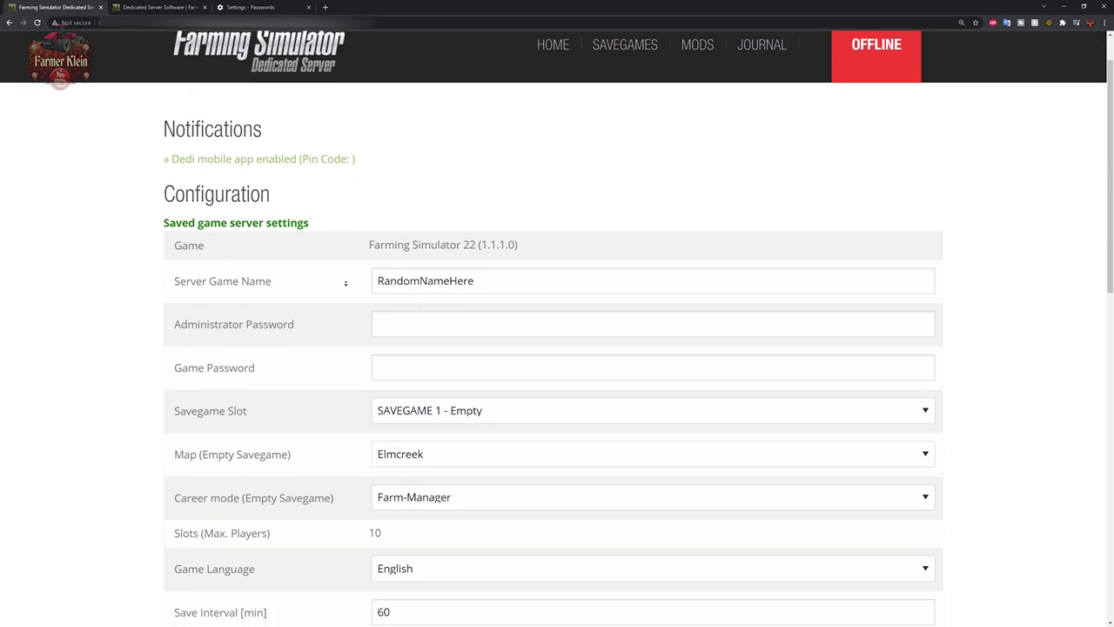
{"action": "scroll", "coordinate": [346, 287], "scroll_direction": "down", "scroll_amount": 3}
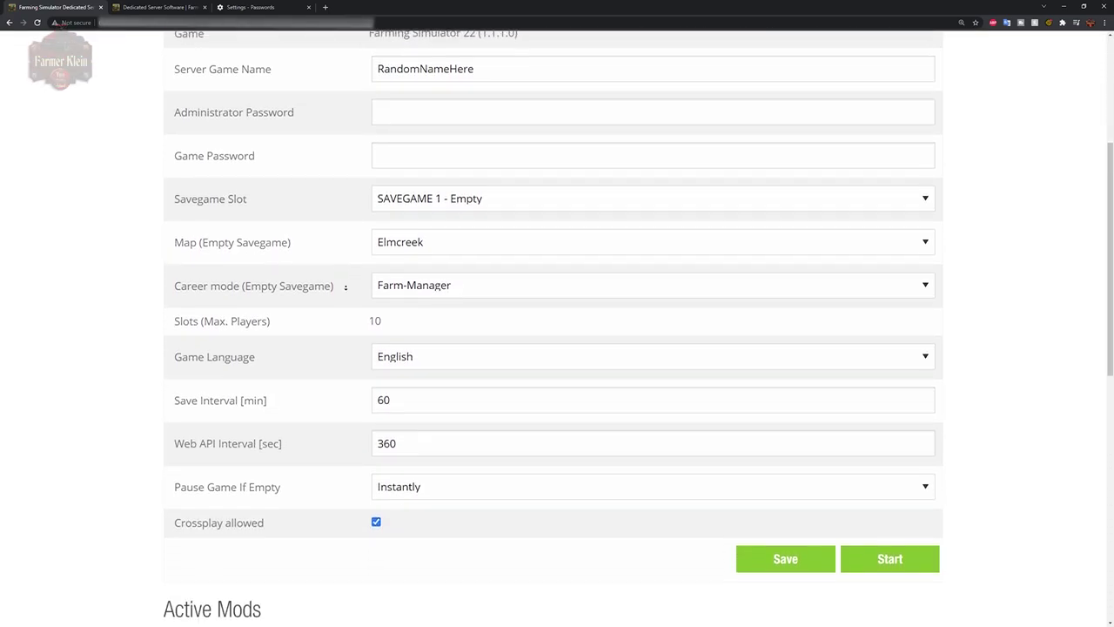
{"action": "scroll", "coordinate": [345, 288], "scroll_direction": "down", "scroll_amount": 3}
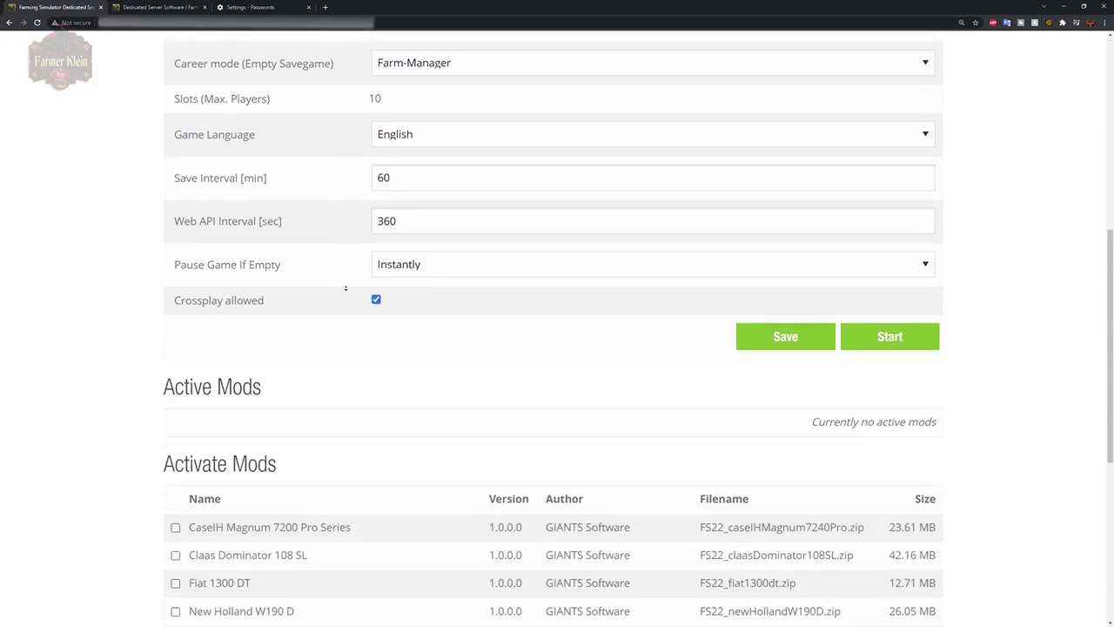
{"action": "scroll", "coordinate": [345, 287], "scroll_direction": "down", "scroll_amount": 2}
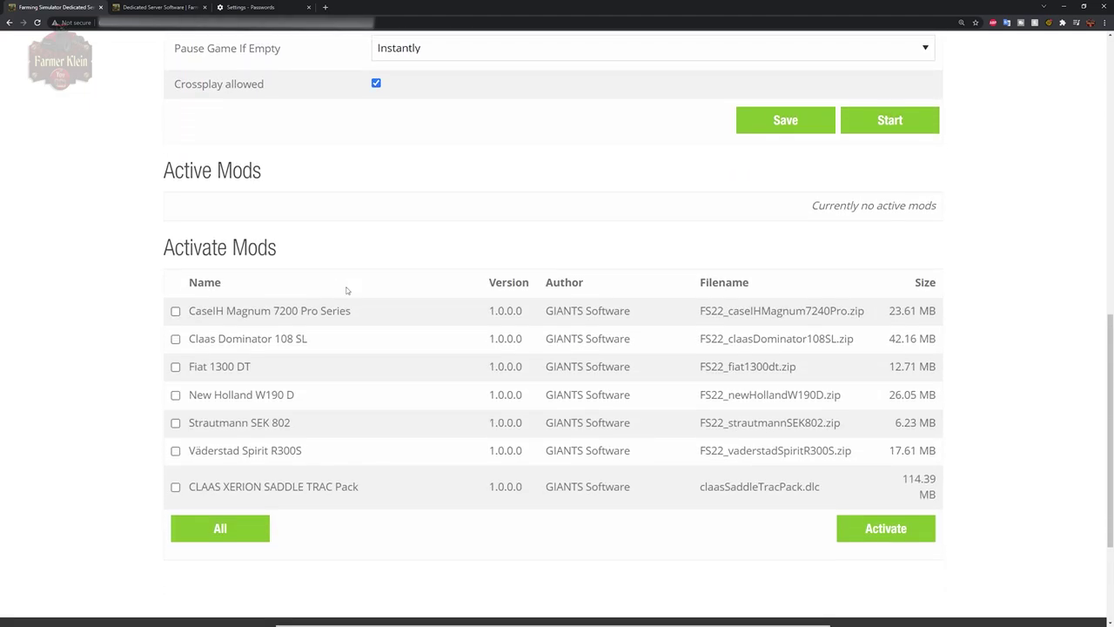
{"action": "left_click", "coordinate": [175, 311]}
{"action": "left_click", "coordinate": [175, 338]}
{"action": "left_click", "coordinate": [175, 367]}
{"action": "left_click", "coordinate": [175, 395]}
{"action": "left_click", "coordinate": [175, 423]}
{"action": "left_click", "coordinate": [175, 450]}
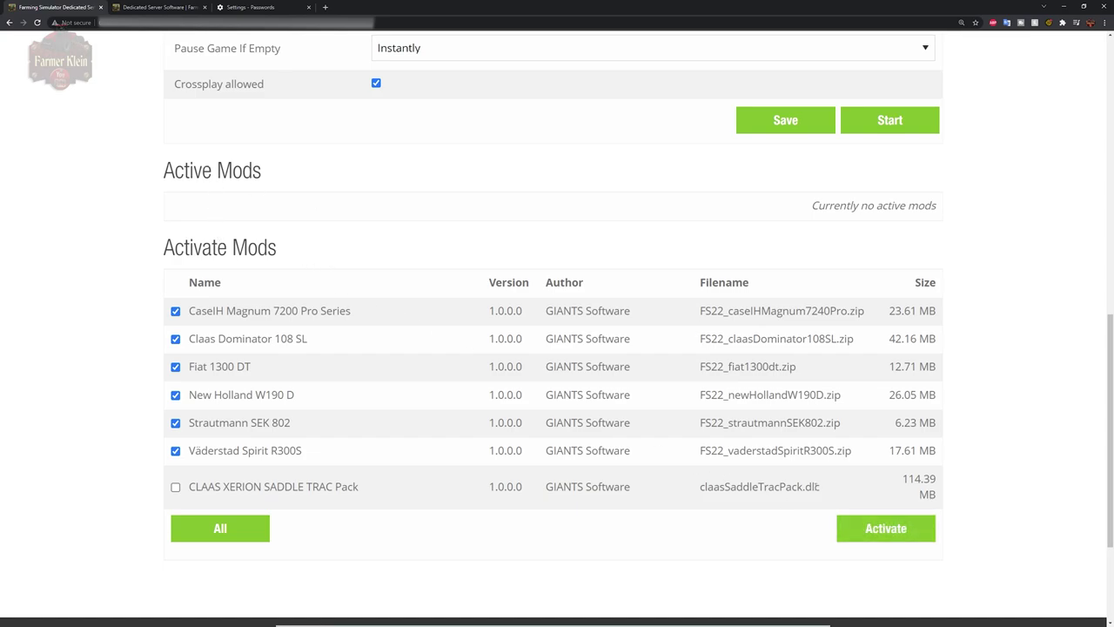
{"action": "left_click", "coordinate": [897, 529]}
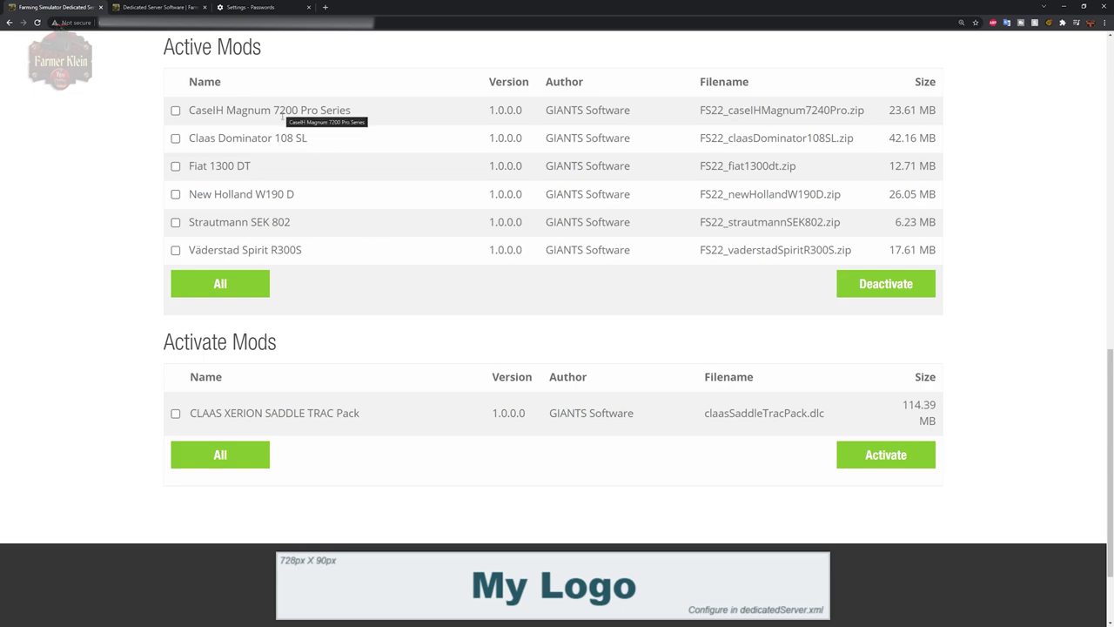
Step: Deactivate the Väderstad Spirit R300S mod and activate it again
{"action": "left_click", "coordinate": [176, 251]}
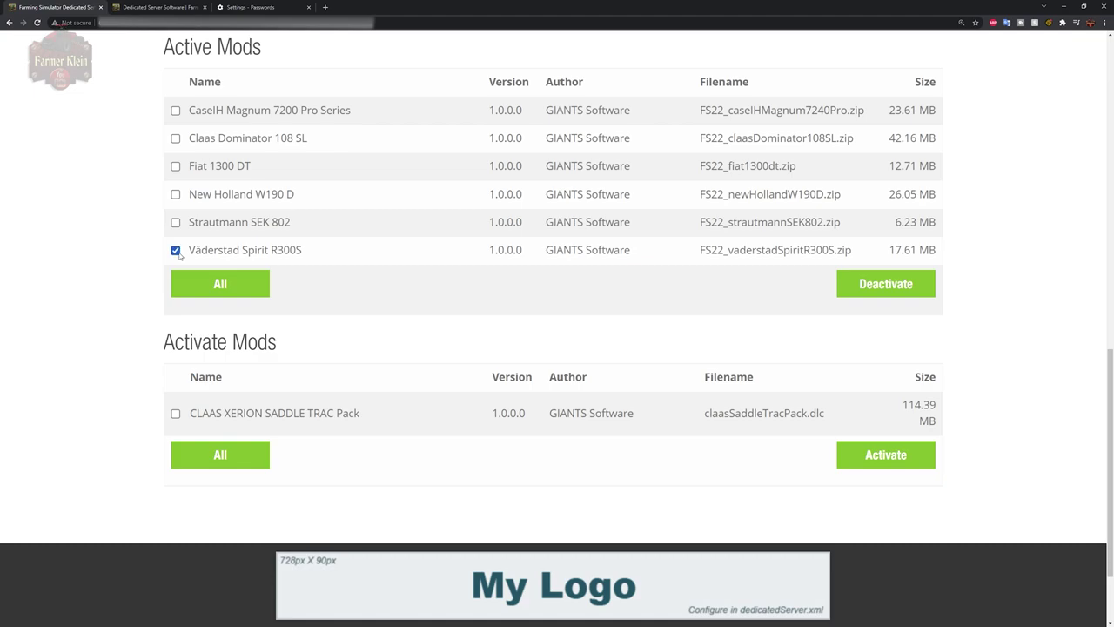
{"action": "left_click", "coordinate": [871, 286]}
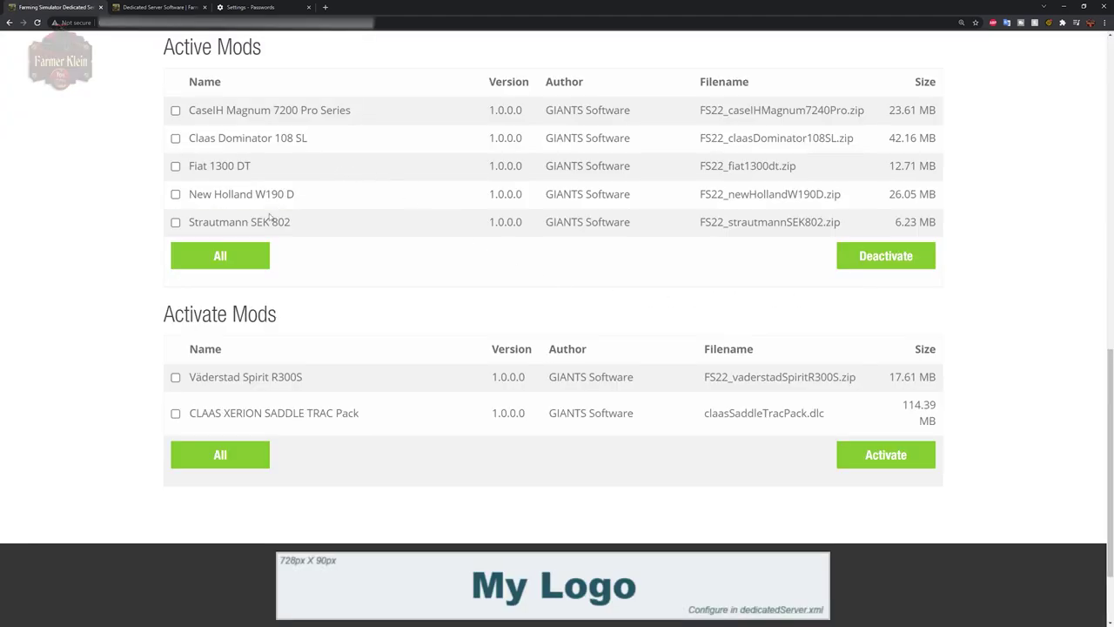
{"action": "left_click", "coordinate": [175, 377]}
{"action": "left_click", "coordinate": [873, 464]}
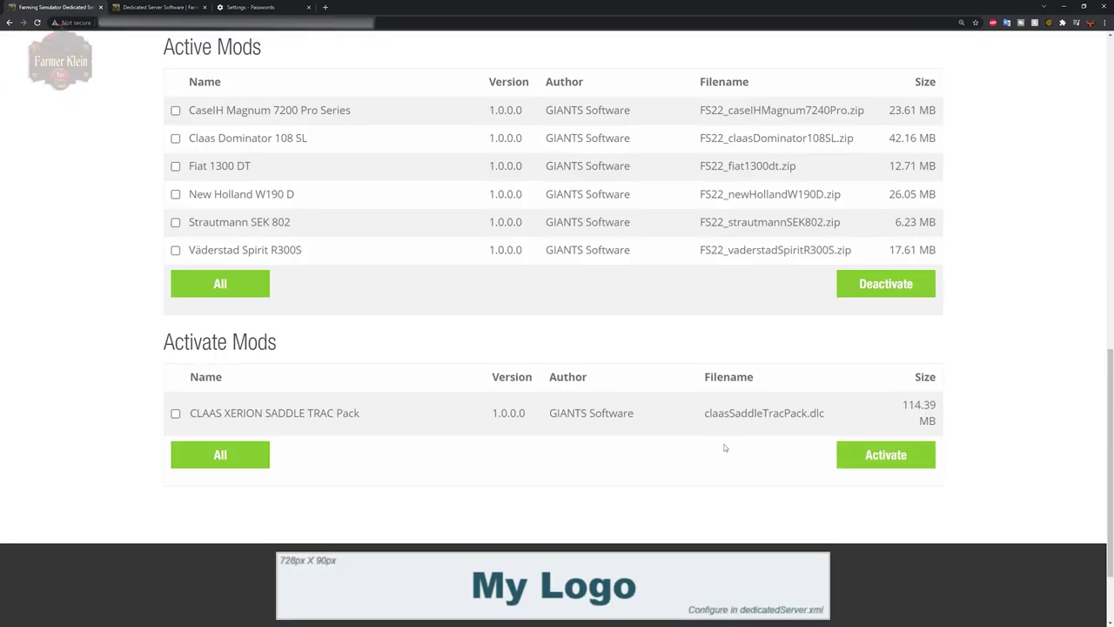
Step: Examine the server configuration settings above the mod lists, dismissing the Keeper login notice
{"action": "scroll", "coordinate": [712, 444], "scroll_direction": "up", "scroll_amount": 1}
{"action": "scroll", "coordinate": [712, 413], "scroll_direction": "up", "scroll_amount": 4}
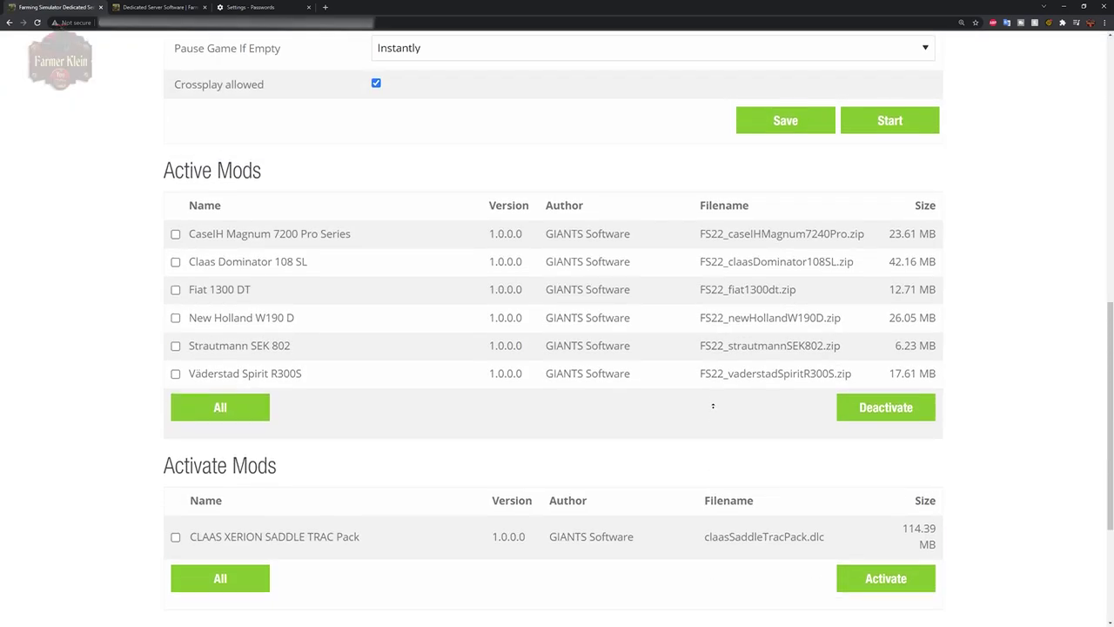
{"action": "scroll", "coordinate": [713, 406], "scroll_direction": "up", "scroll_amount": 4}
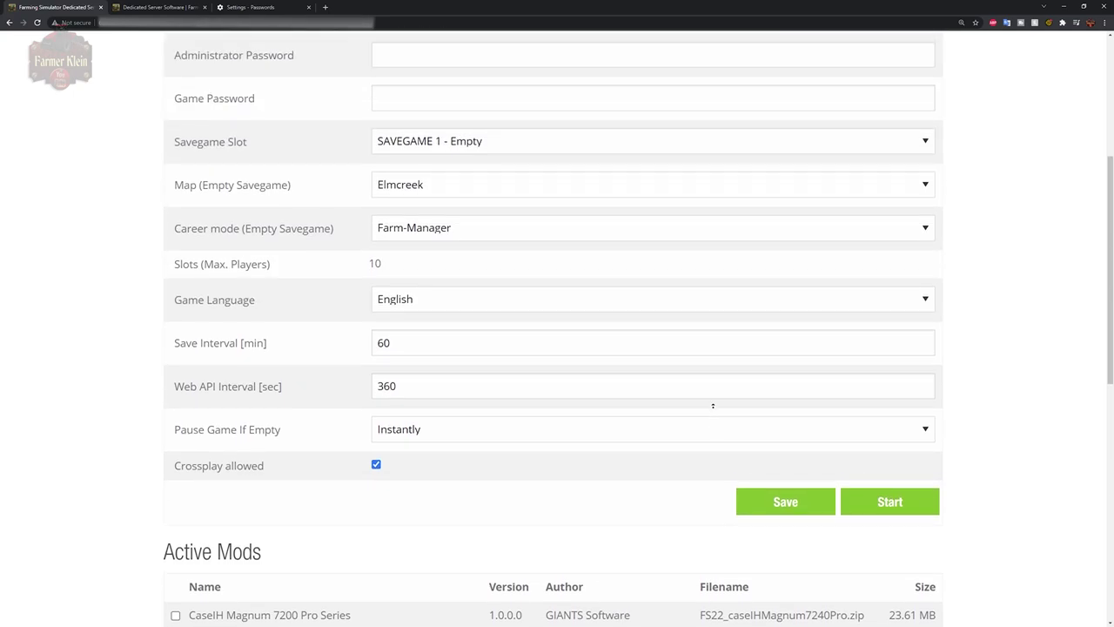
{"action": "scroll", "coordinate": [713, 405], "scroll_direction": "up", "scroll_amount": 1}
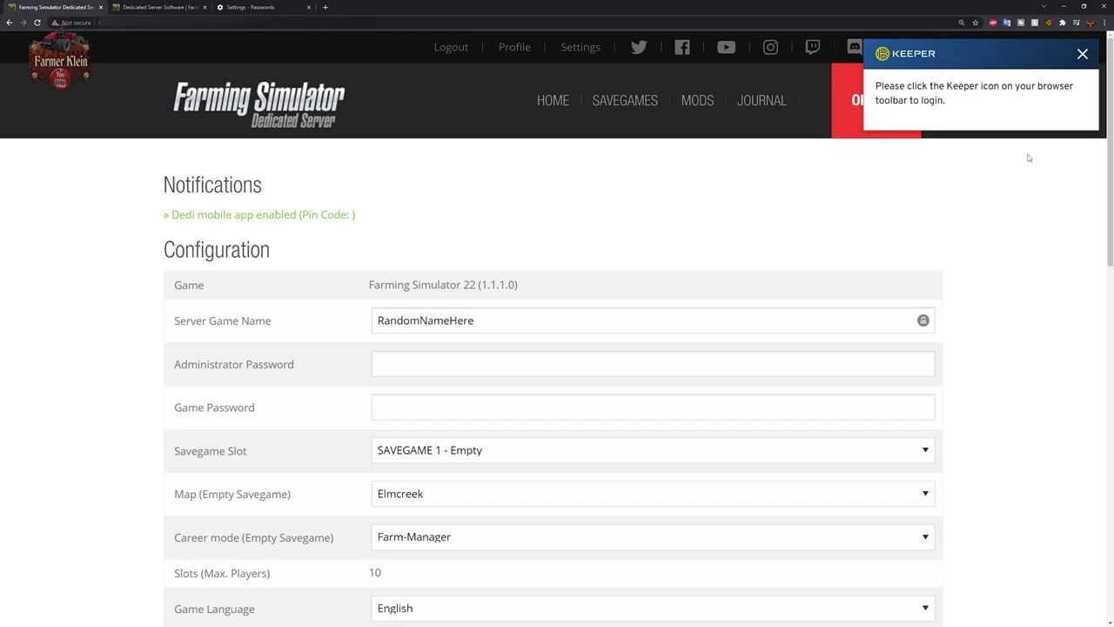
{"action": "left_click", "coordinate": [1084, 54]}
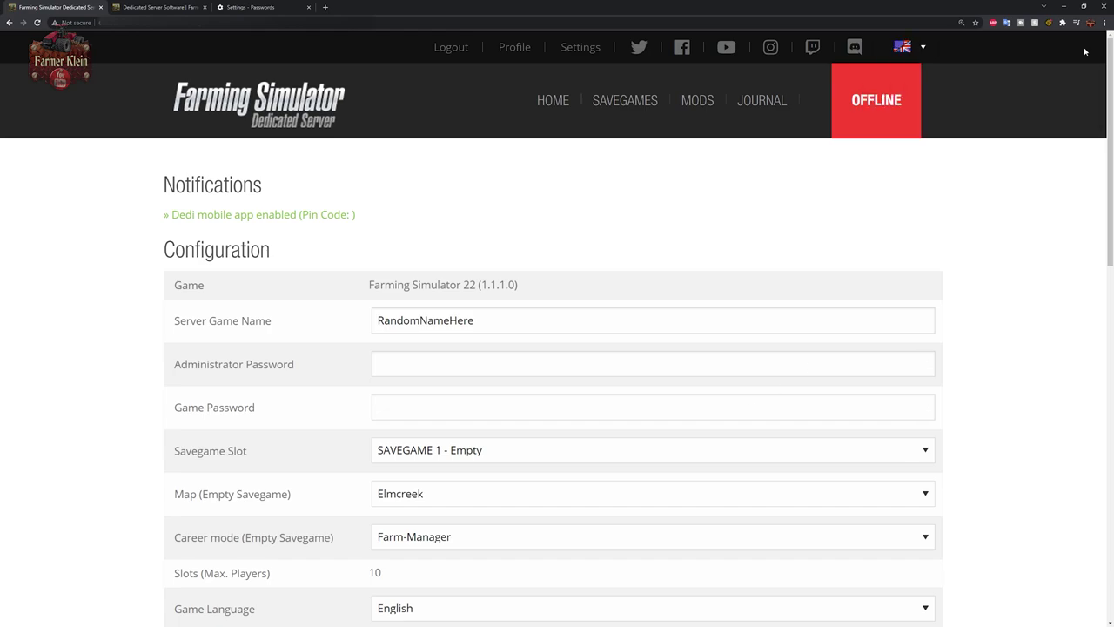
{"action": "middle_click", "coordinate": [988, 285]}
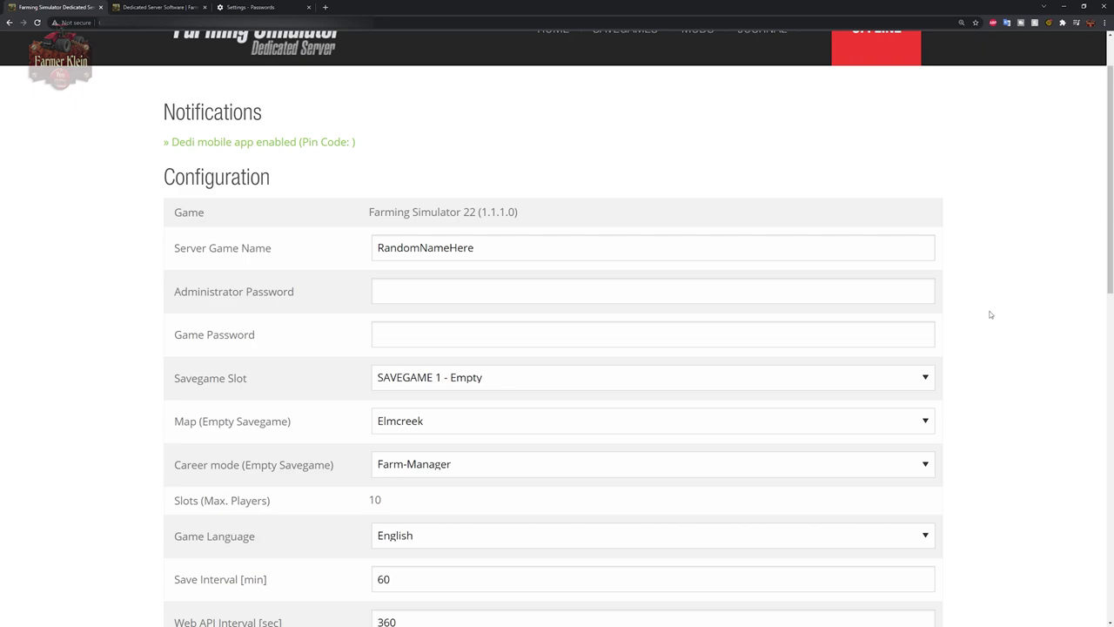
{"action": "middle_click", "coordinate": [989, 314]}
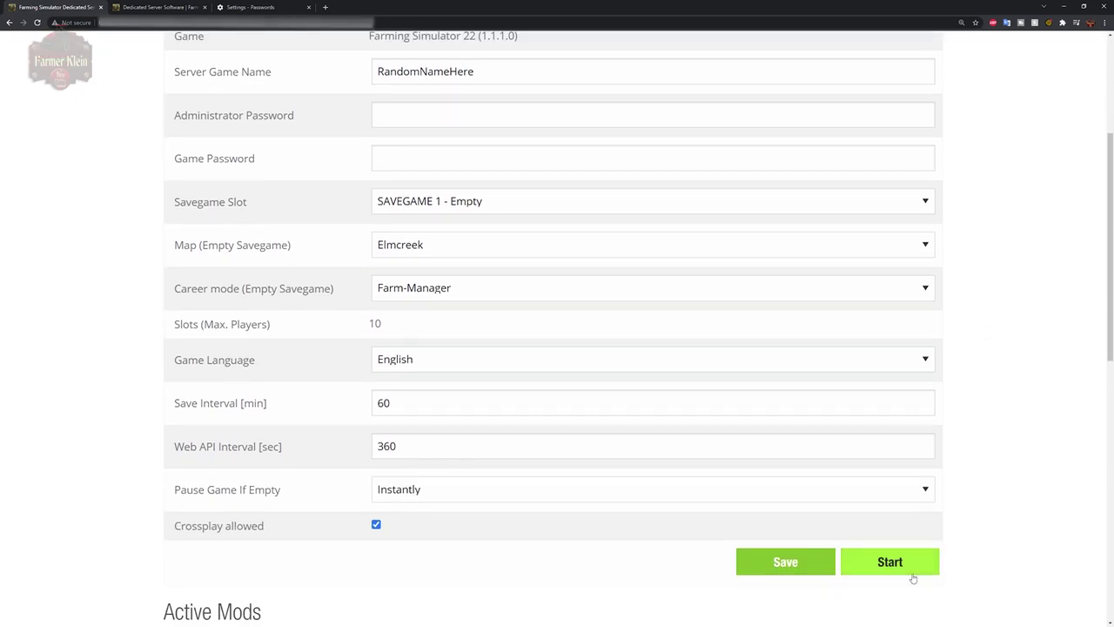
{"action": "middle_click", "coordinate": [987, 527]}
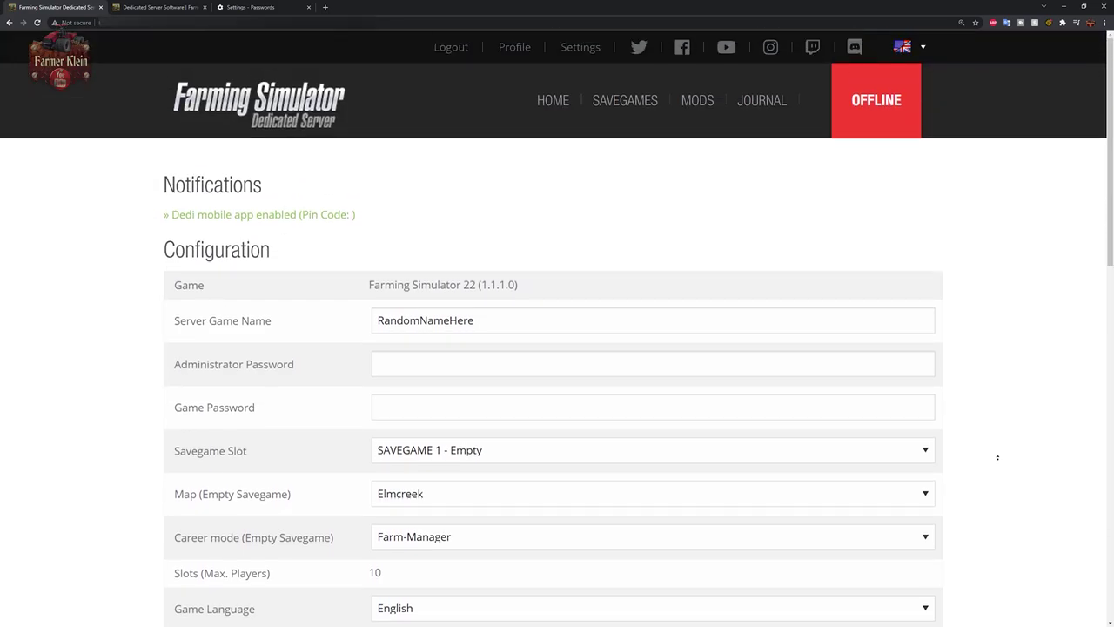
{"action": "left_click", "coordinate": [998, 457]}
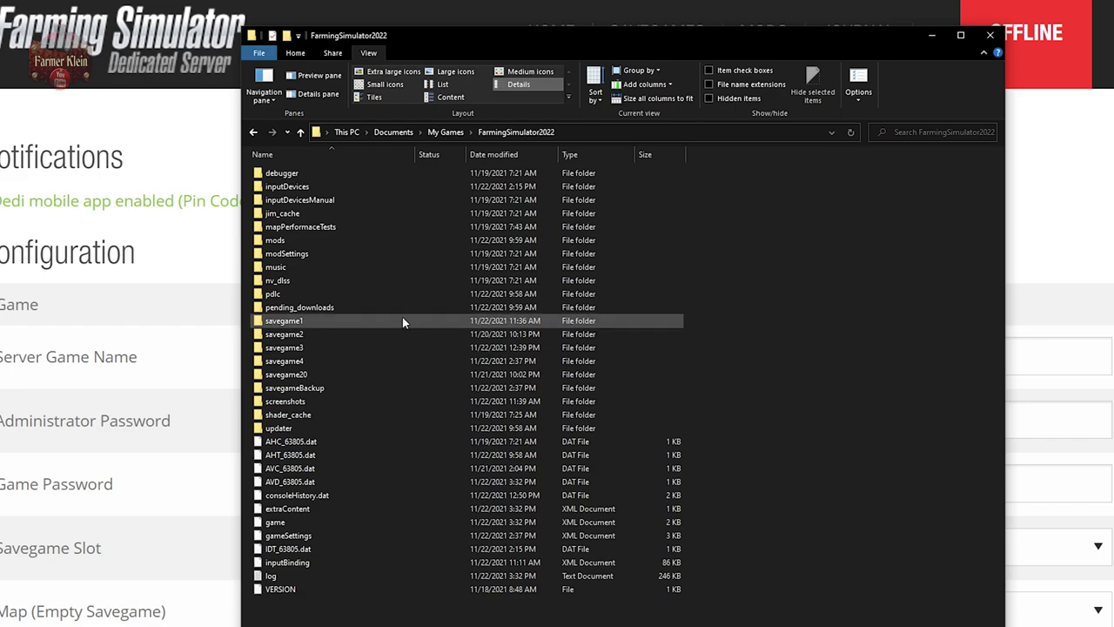
Step: In File Explorer, compress all files inside the savegame20 folder into a zip archive named ElmCreekServer
{"action": "double_click", "coordinate": [400, 381]}
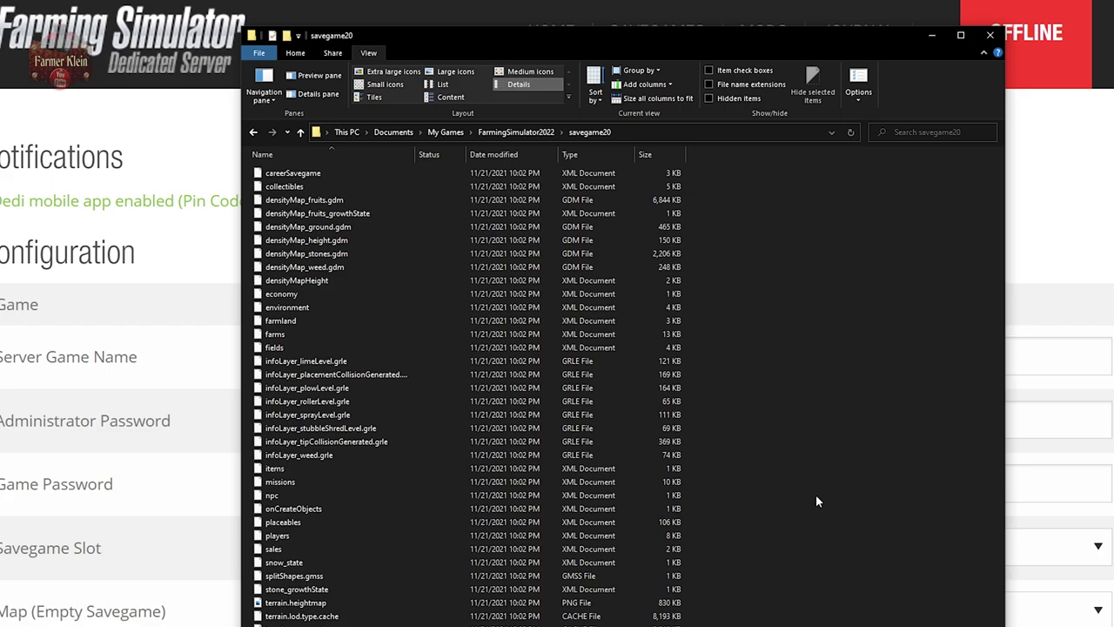
{"action": "key", "text": "ctrl+a"}
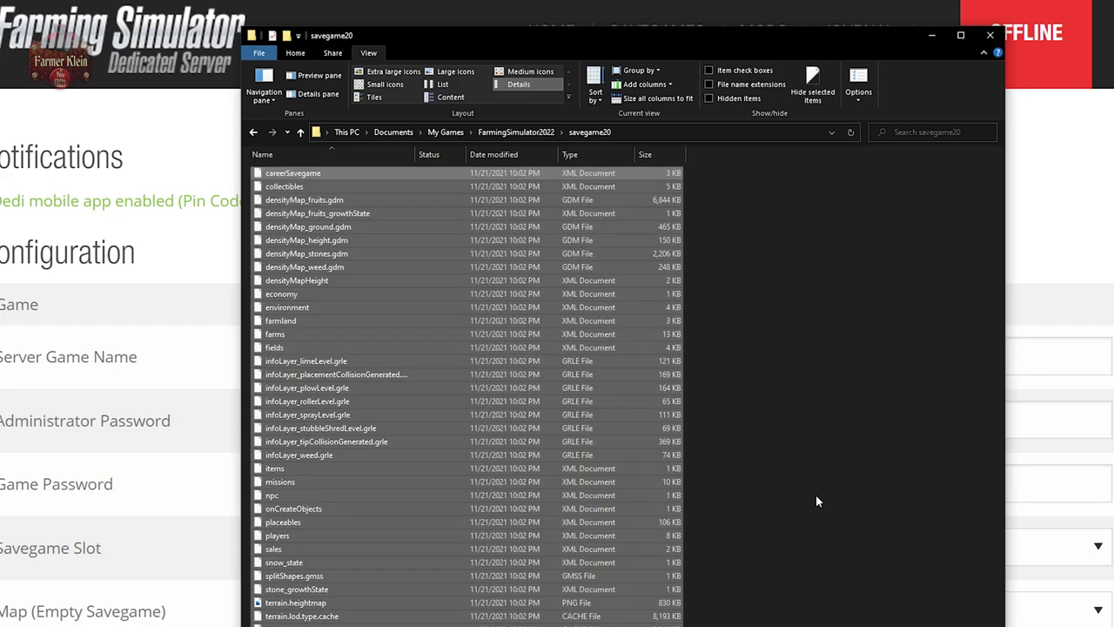
{"action": "right_click", "coordinate": [539, 356]}
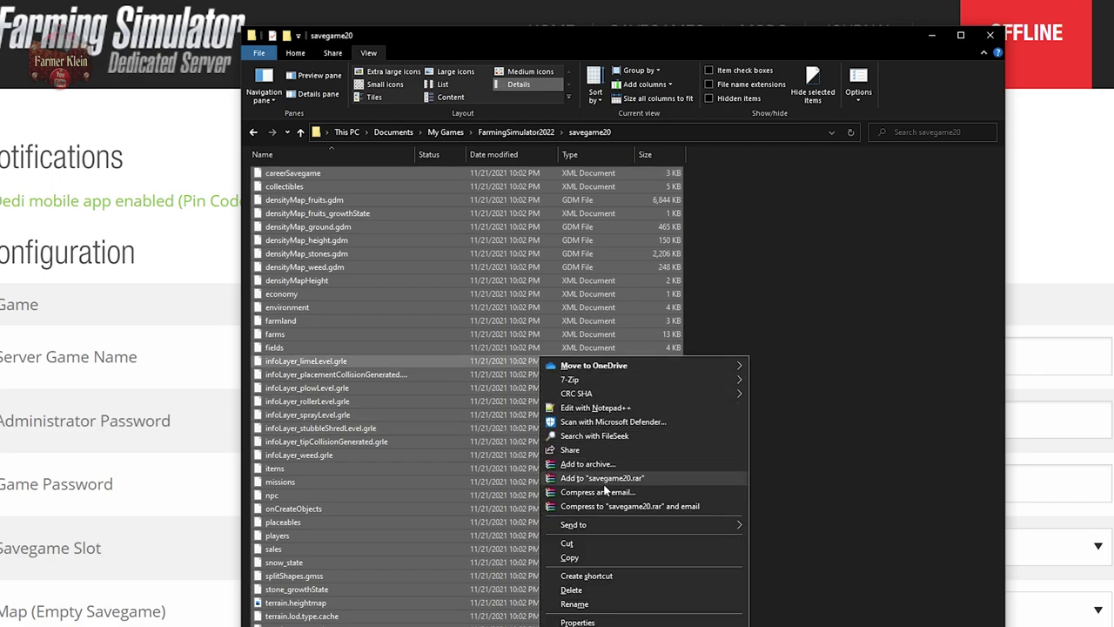
{"action": "mouse_move", "coordinate": [603, 525]}
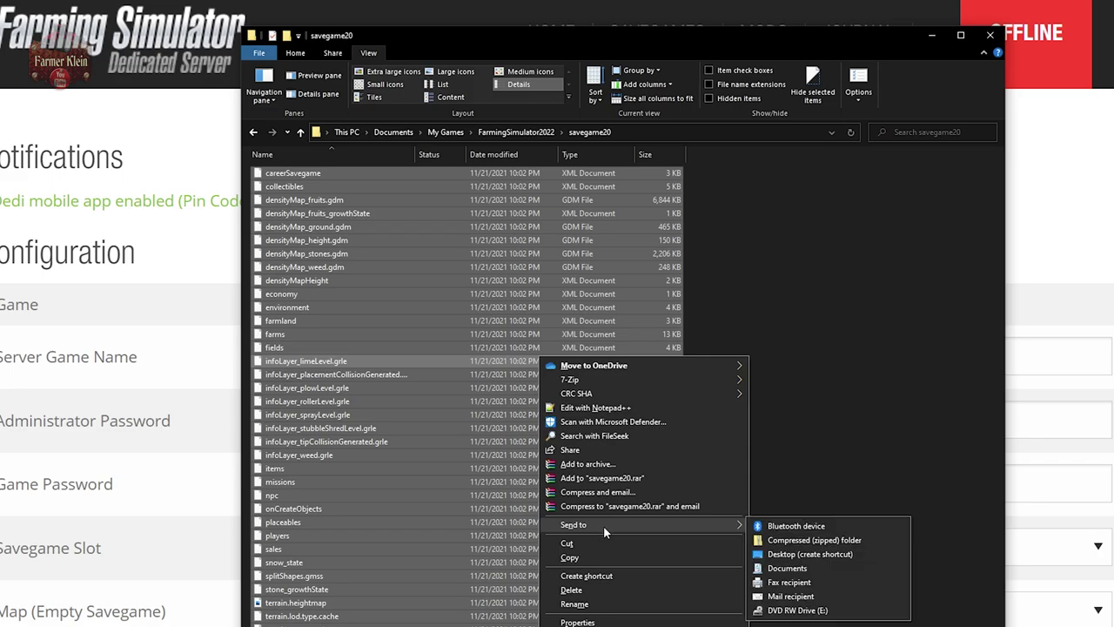
{"action": "left_click", "coordinate": [780, 541]}
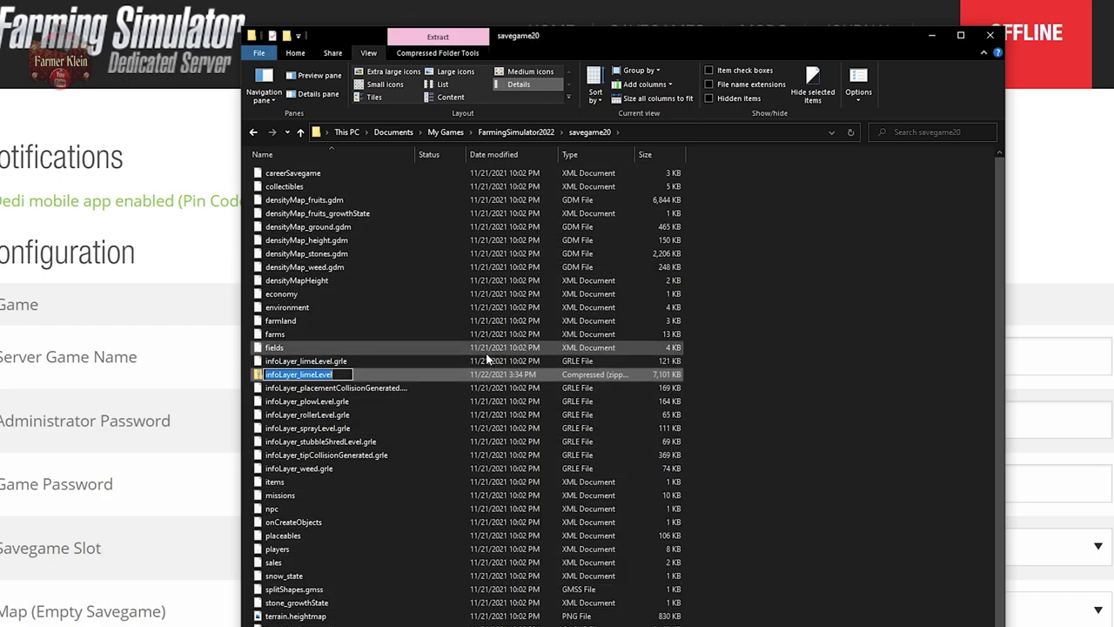
{"action": "type", "text": "ElmC"}
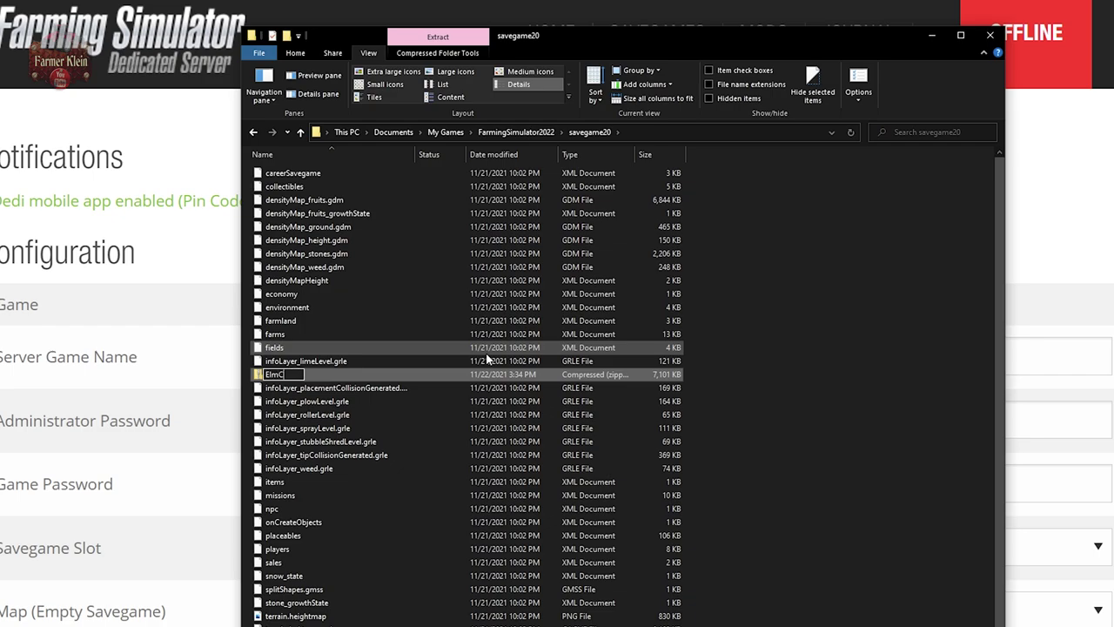
{"action": "type", "text": "reekServer"}
{"action": "key", "text": "Return"}
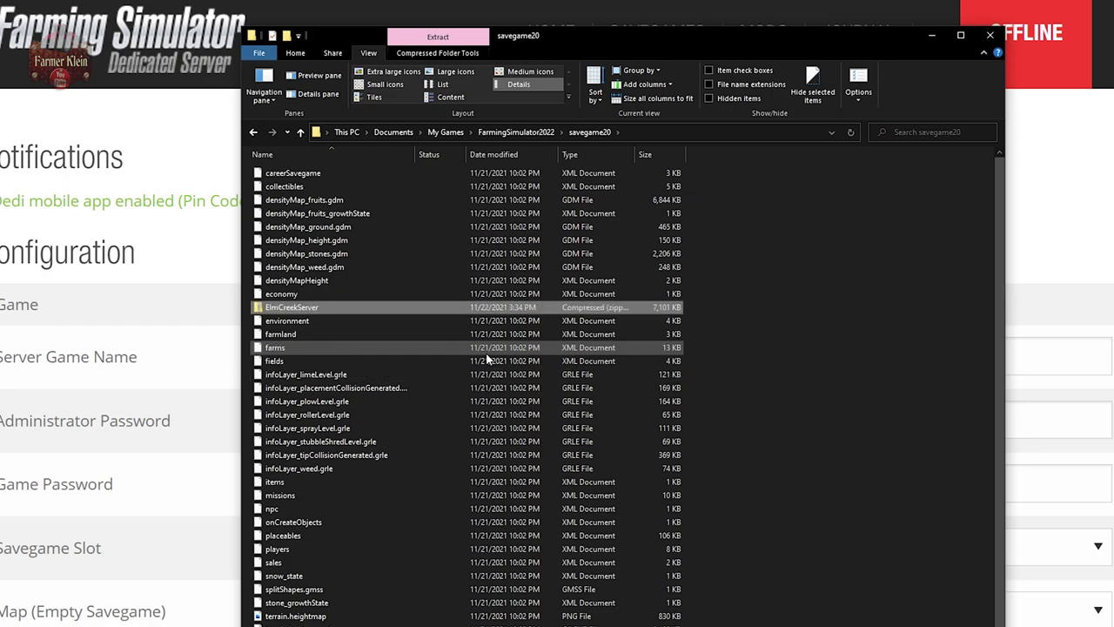
{"action": "left_click", "coordinate": [783, 299]}
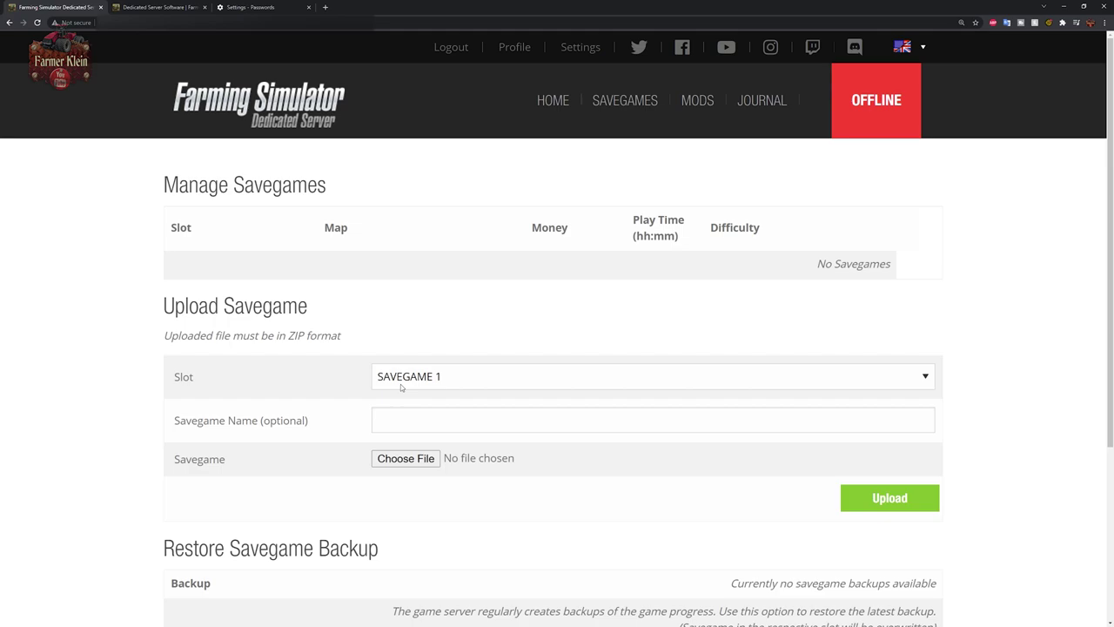
Step: Prepare the savegame upload with slot SAVEGAME 1, the name "ElmCreek Community Server" and the file ElmCreekServer.zip
{"action": "left_click", "coordinate": [400, 384]}
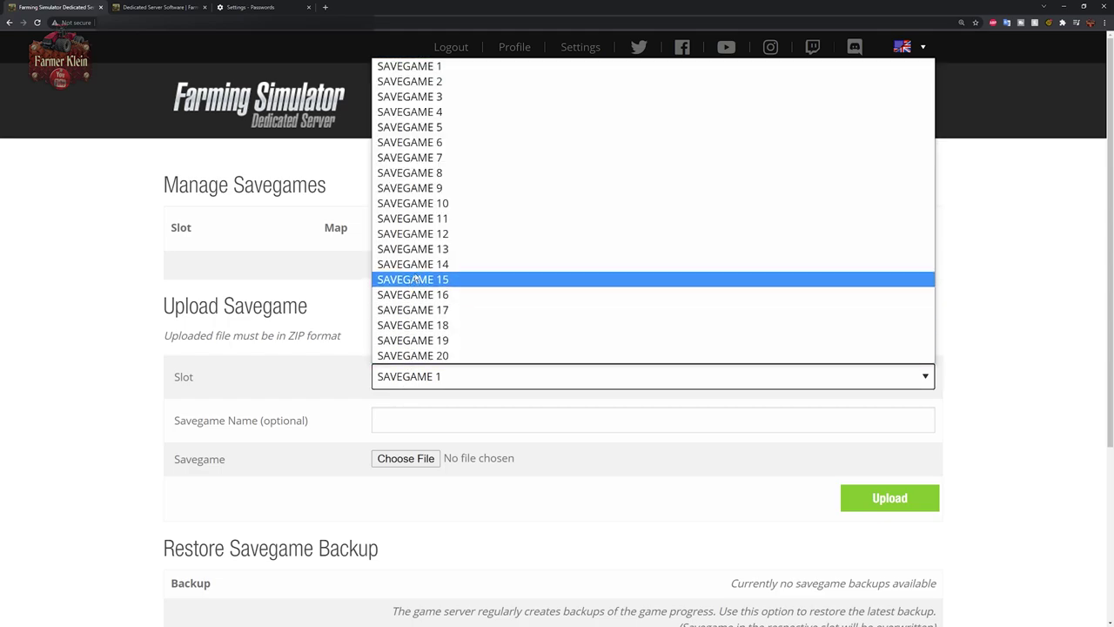
{"action": "left_click", "coordinate": [406, 68]}
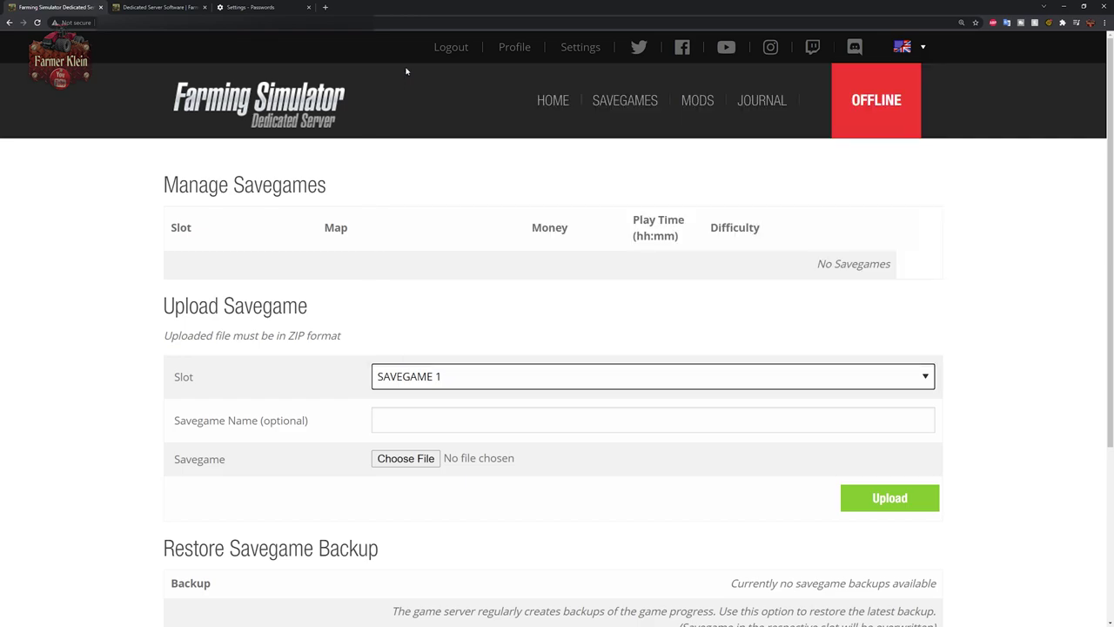
{"action": "left_click", "coordinate": [401, 417]}
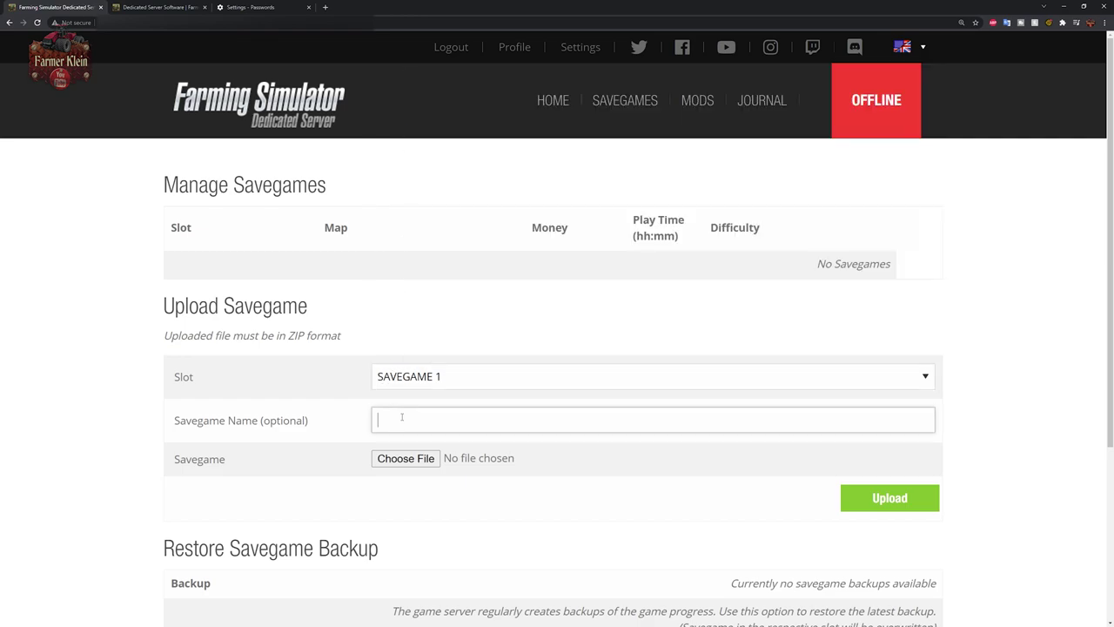
{"action": "type", "text": "ElmCreek Community Server"}
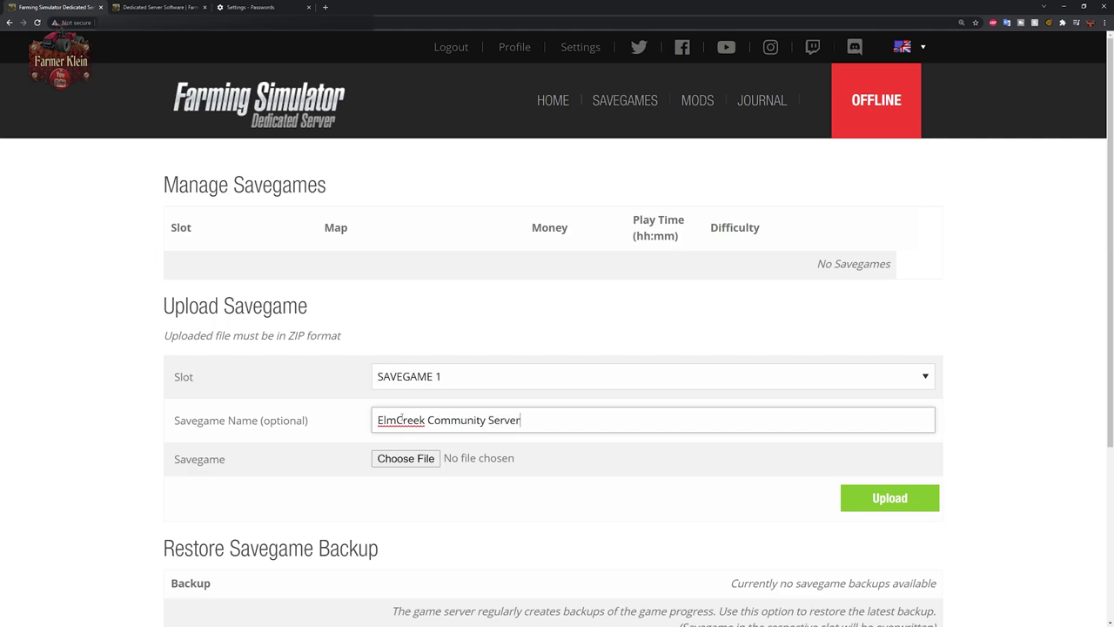
{"action": "left_click", "coordinate": [403, 459]}
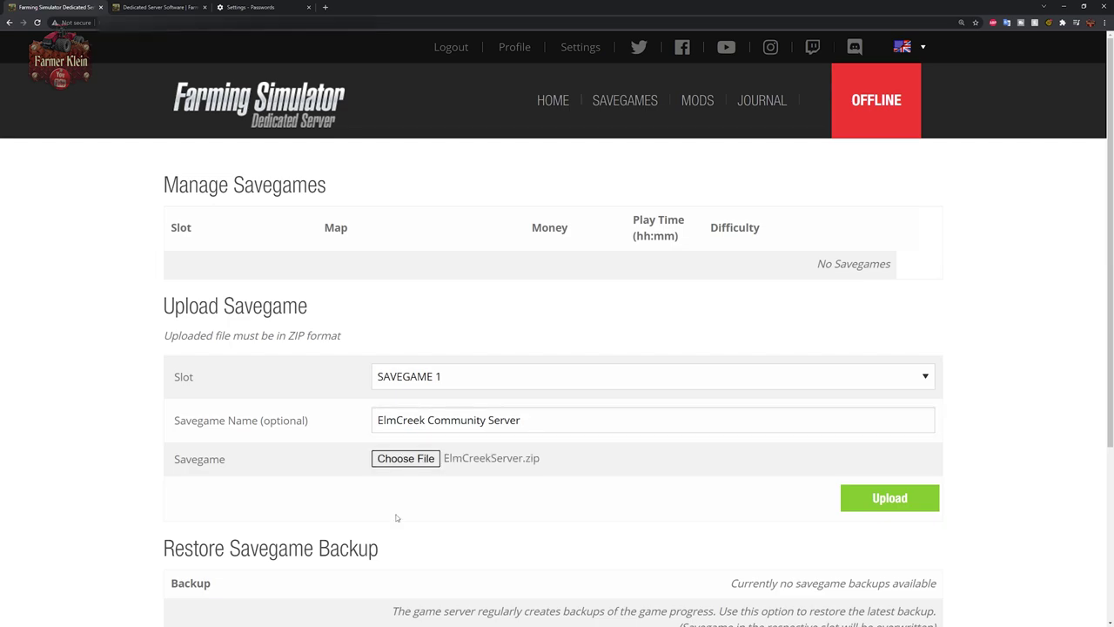
Step: Upload the prepared savegame archive to the server and review its entry in the savegame list
{"action": "left_click", "coordinate": [881, 504]}
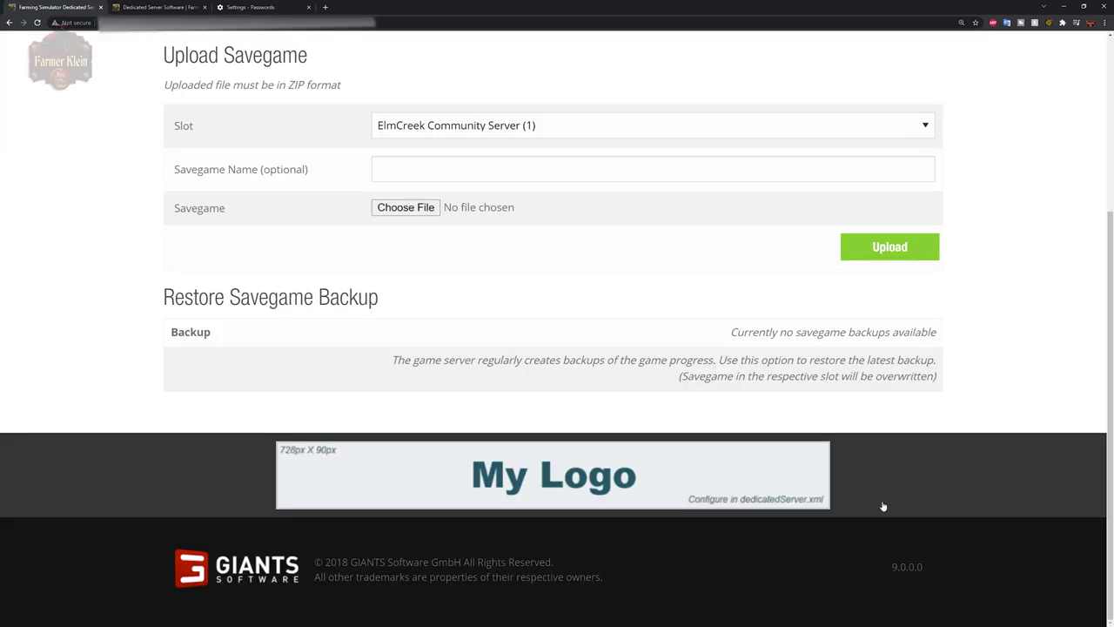
{"action": "scroll", "coordinate": [533, 314], "scroll_direction": "up", "scroll_amount": 3}
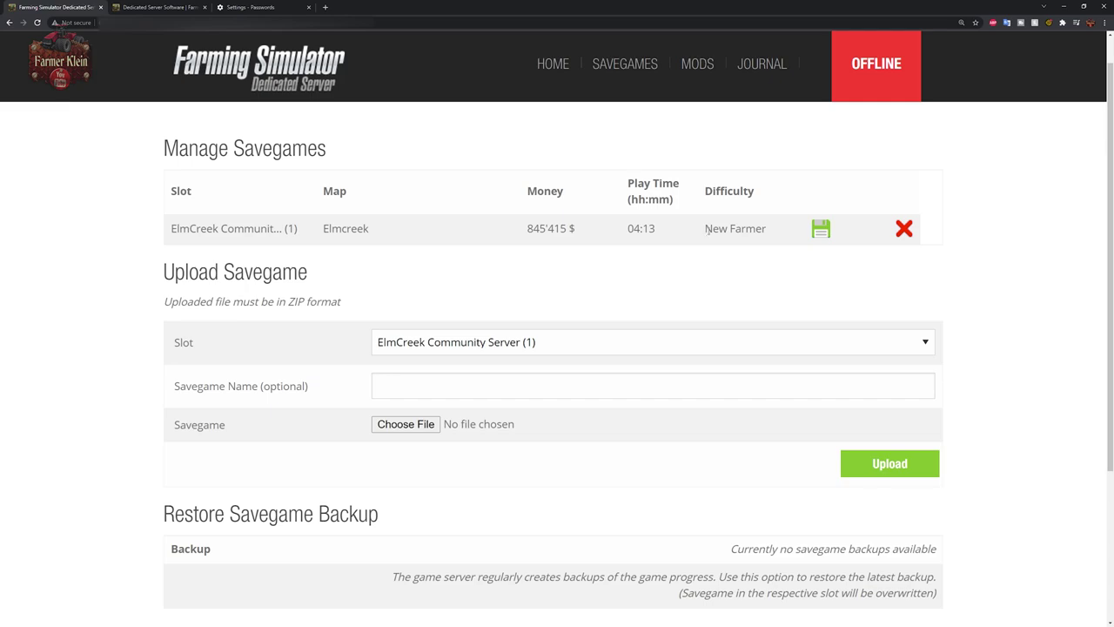
Step: Start the game server from the home page configuration, dismissing the Keeper notice, and inspect the hard disk allowance in the resource monitor
{"action": "left_click", "coordinate": [549, 83]}
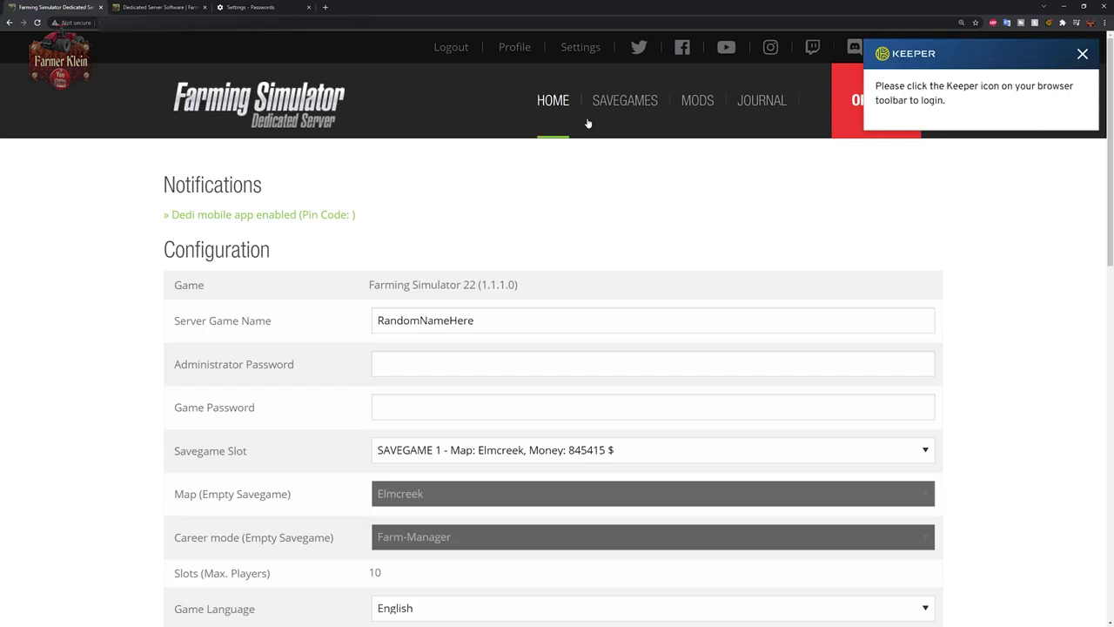
{"action": "left_click", "coordinate": [1089, 55]}
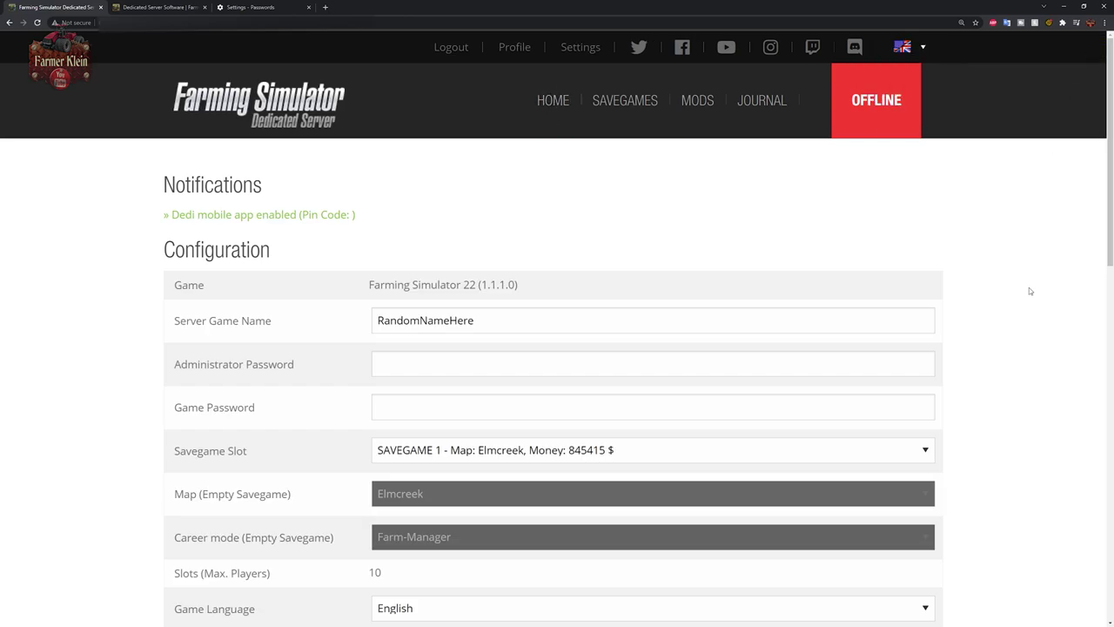
{"action": "scroll", "coordinate": [1009, 291], "scroll_direction": "down", "scroll_amount": 2}
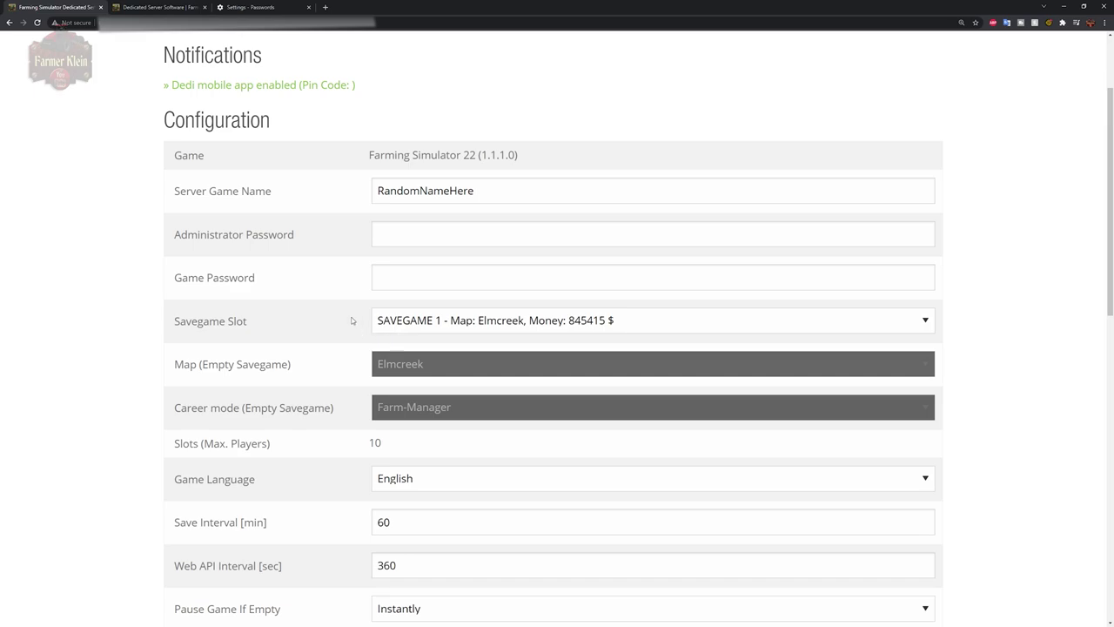
{"action": "scroll", "coordinate": [352, 322], "scroll_direction": "down", "scroll_amount": 2}
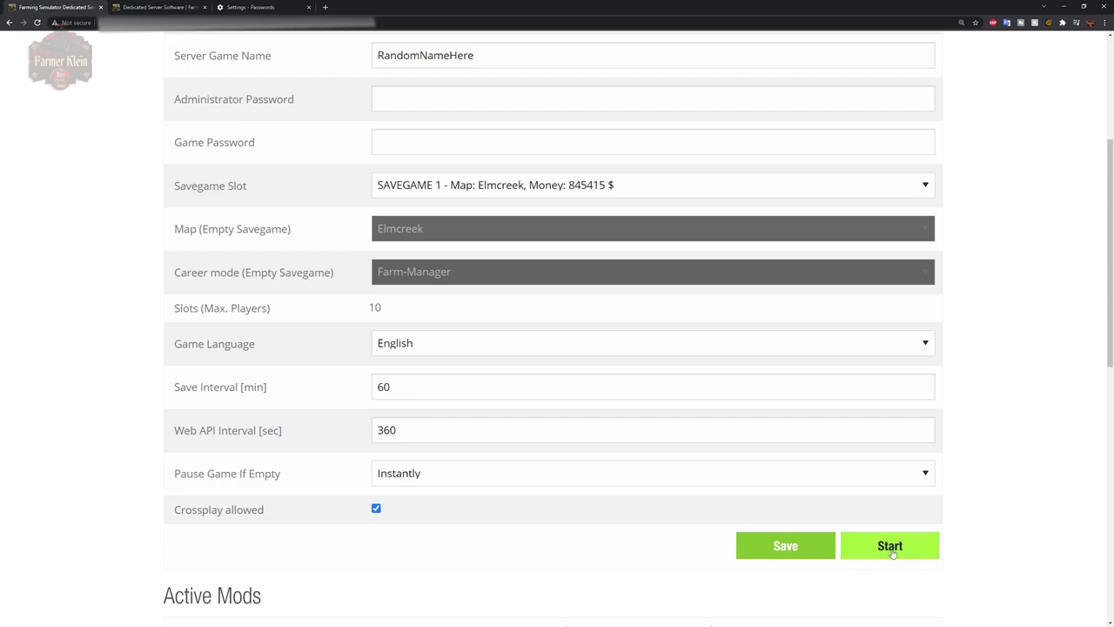
{"action": "left_click", "coordinate": [890, 546]}
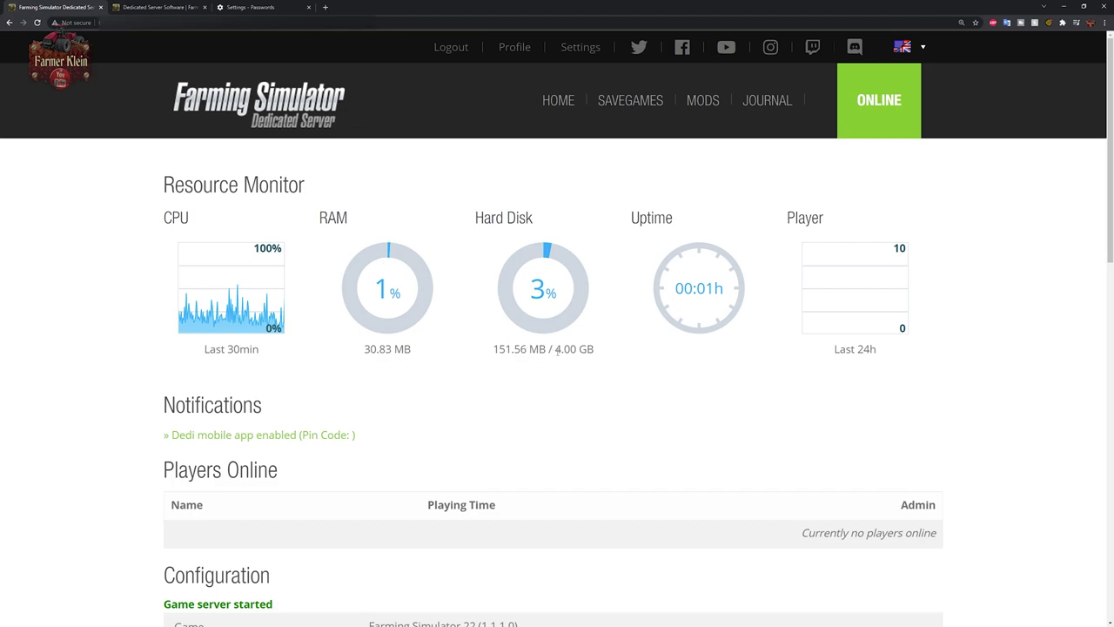
{"action": "left_click_drag", "start_coordinate": [557, 350], "coordinate": [594, 365]}
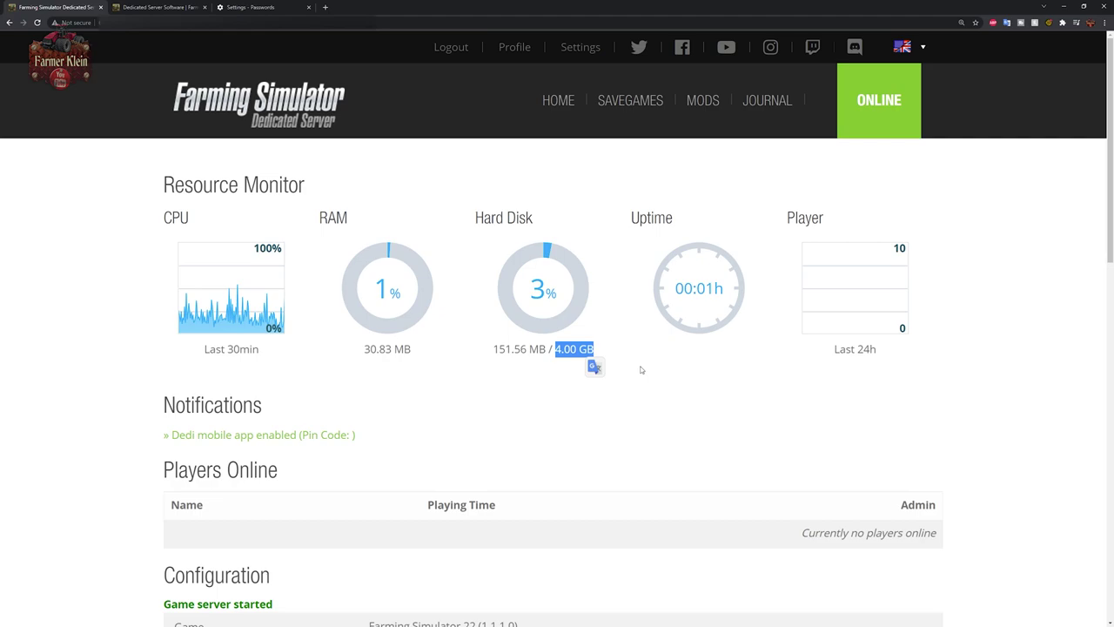
{"action": "left_click", "coordinate": [634, 413]}
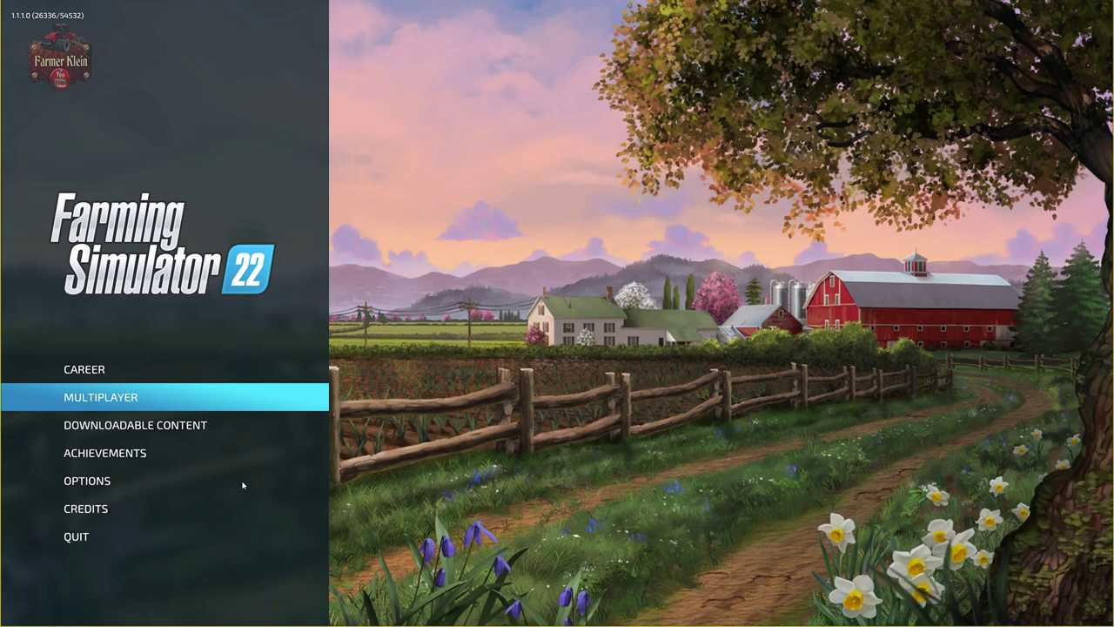
Step: Switch to Farming Simulator 22, filter the joinable multiplayer games by the name "Random" and open the details of RandomNameHere
{"action": "left_click", "coordinate": [220, 398]}
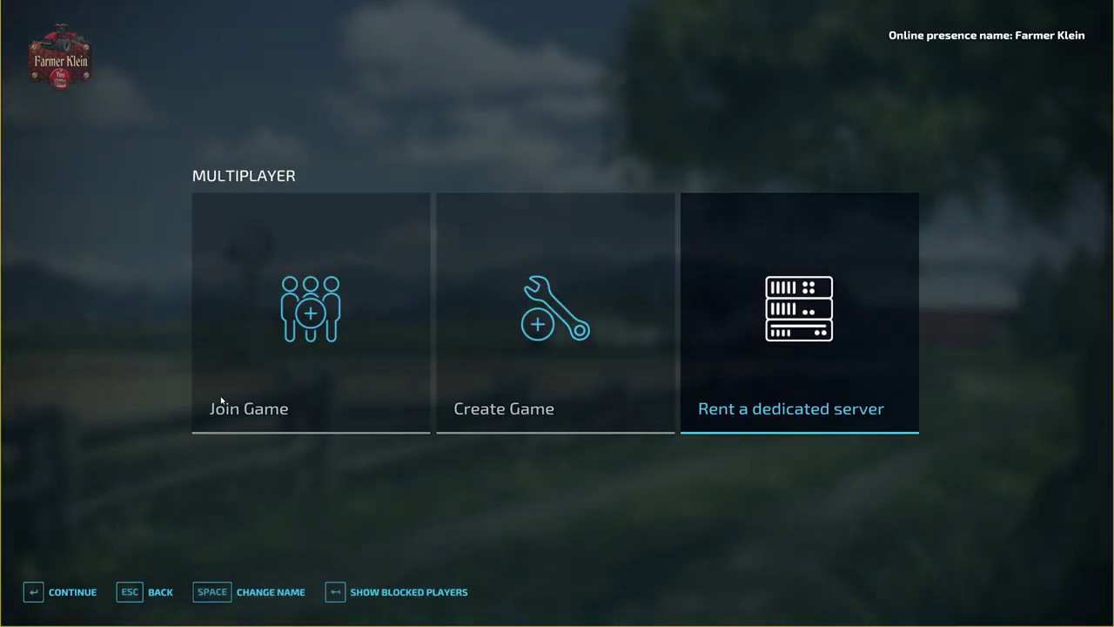
{"action": "left_click", "coordinate": [277, 365]}
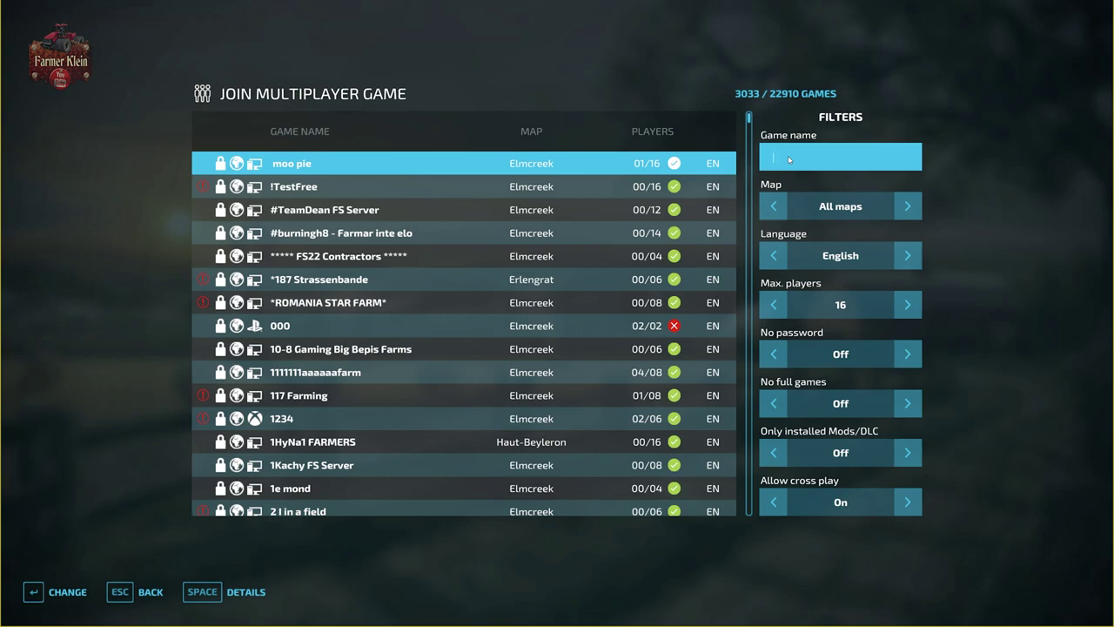
{"action": "type", "text": "Rand"}
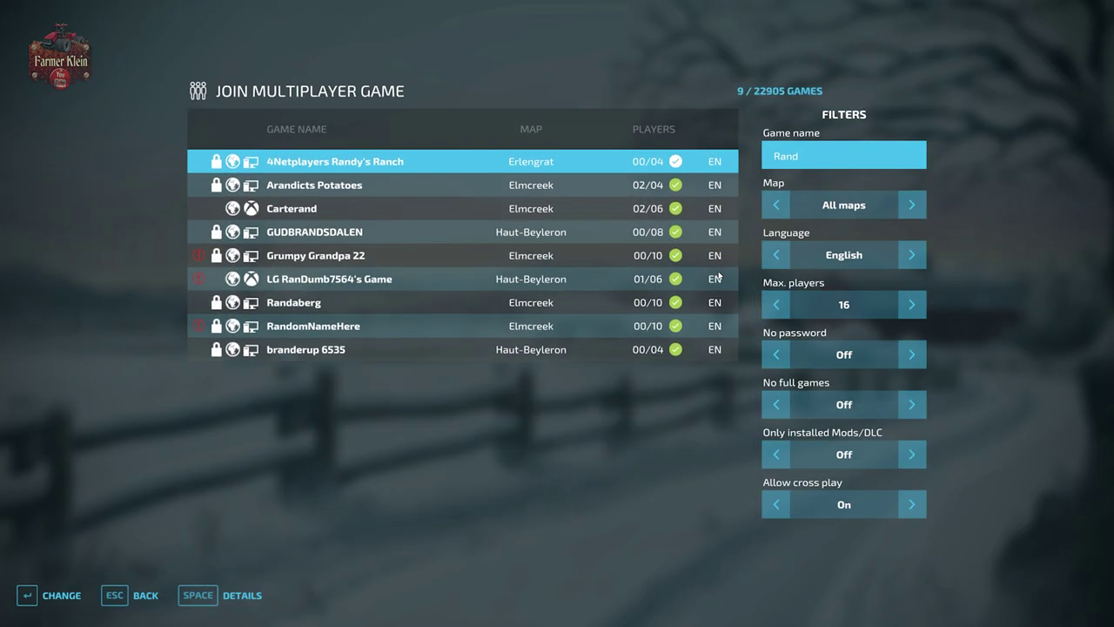
{"action": "type", "text": "om"}
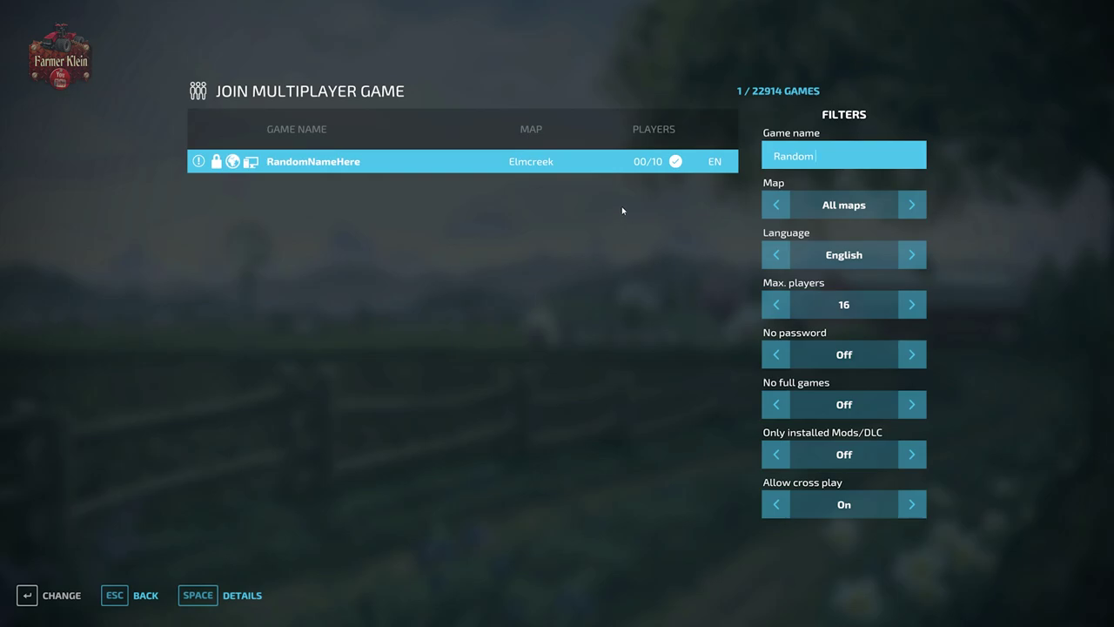
{"action": "key", "text": "Return"}
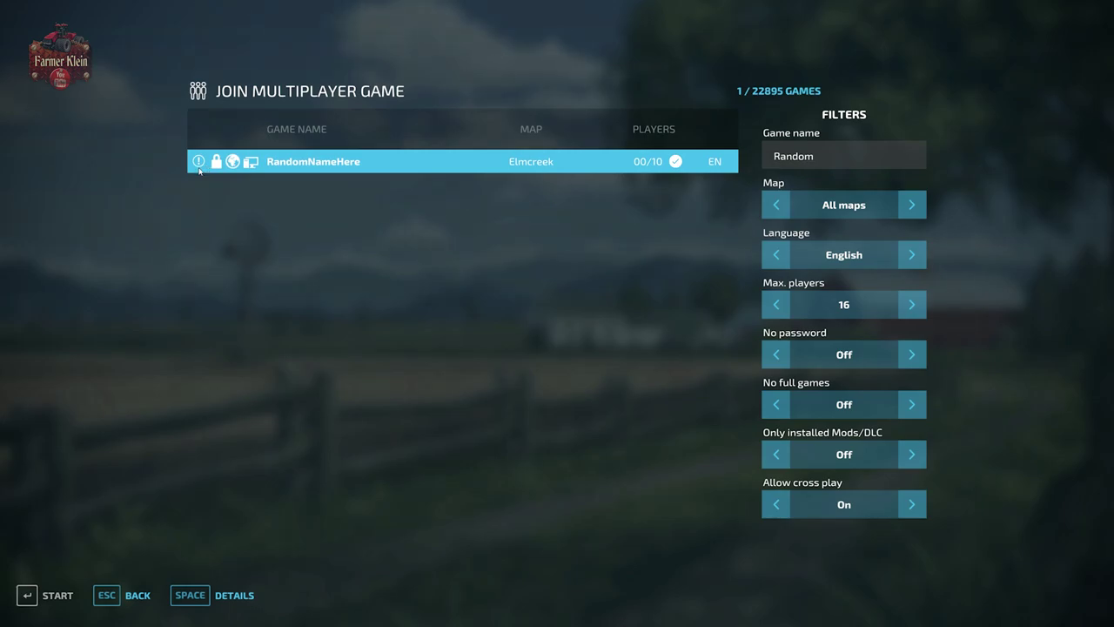
{"action": "left_click", "coordinate": [195, 599]}
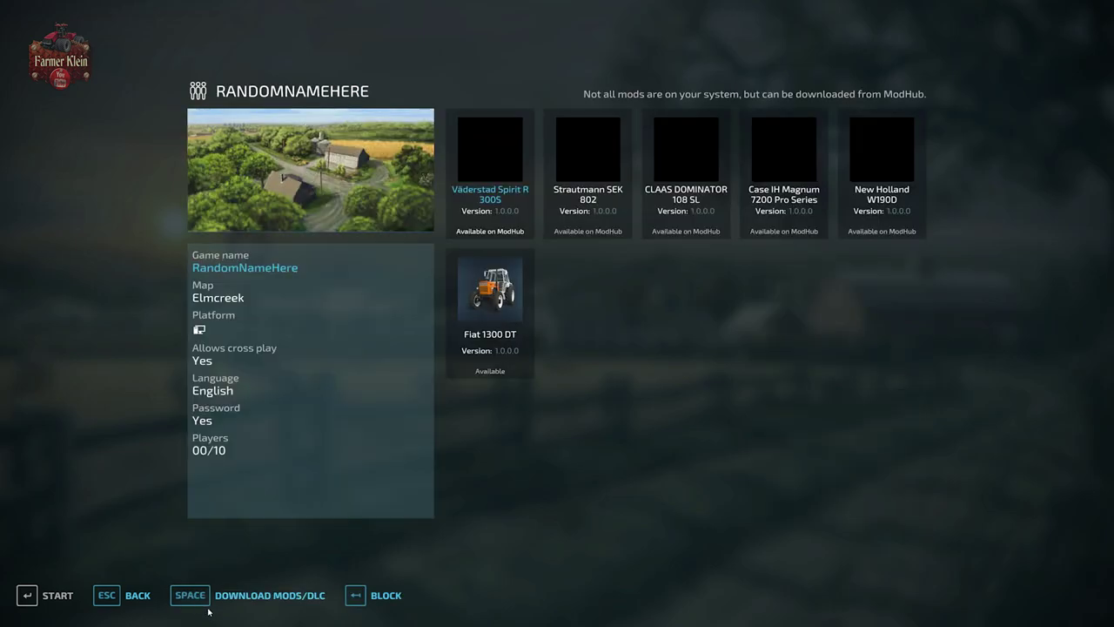